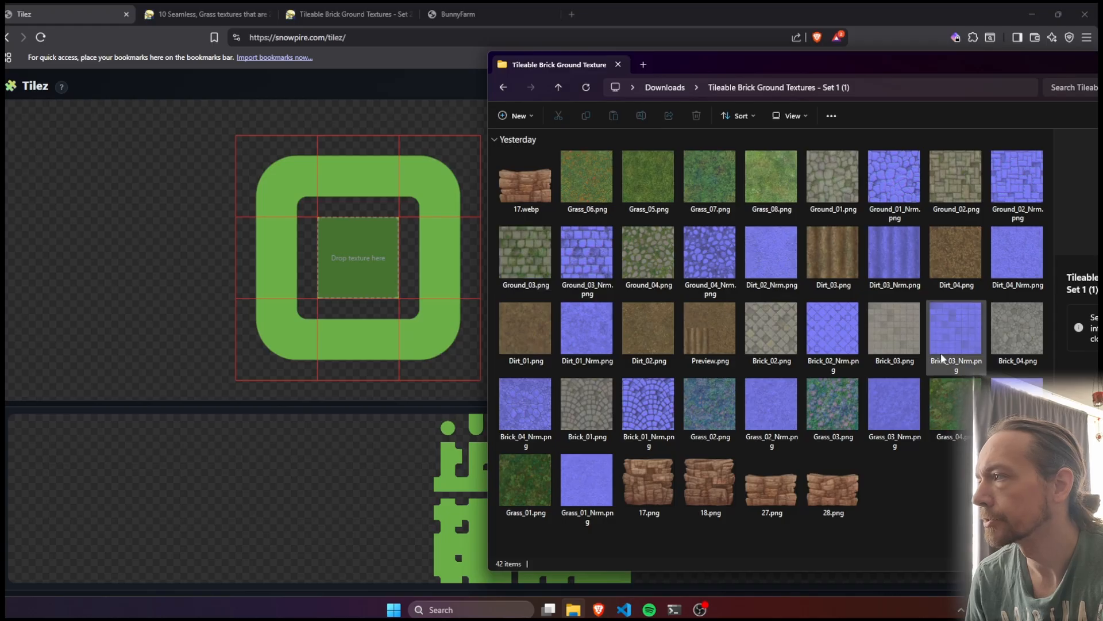
- Load Brick_03.png from the texture folder as the tileset's main texture and look over the generated tiles
left_click_drag(886, 336, 357, 270)
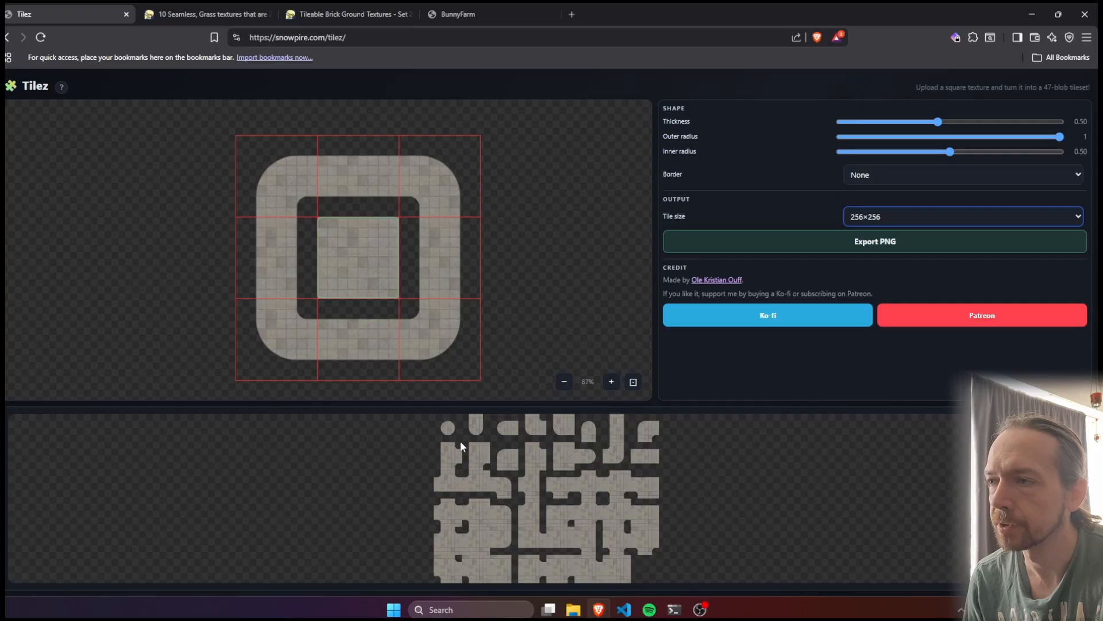
scroll(535, 494, "up", 3)
left_click_drag(512, 460, 615, 524)
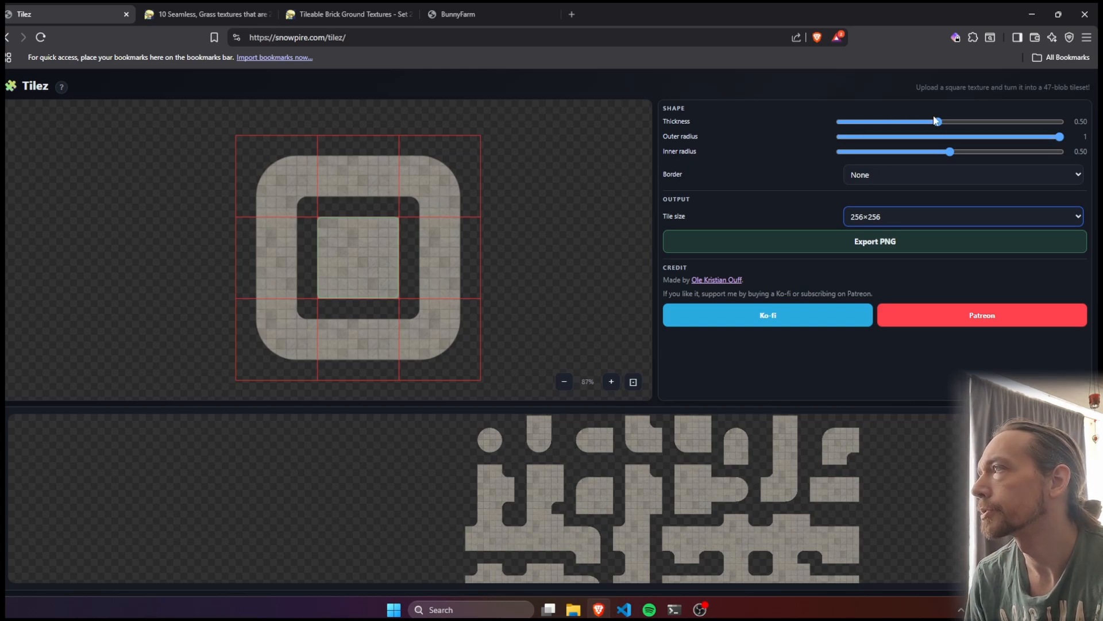
- Set both the outer radius and the inner radius of the tile shape to 0 and inspect the square-cornered tiles
mouse_move(939, 121)
left_mouse_down()
mouse_move(968, 122)
mouse_move(937, 119)
left_mouse_up()
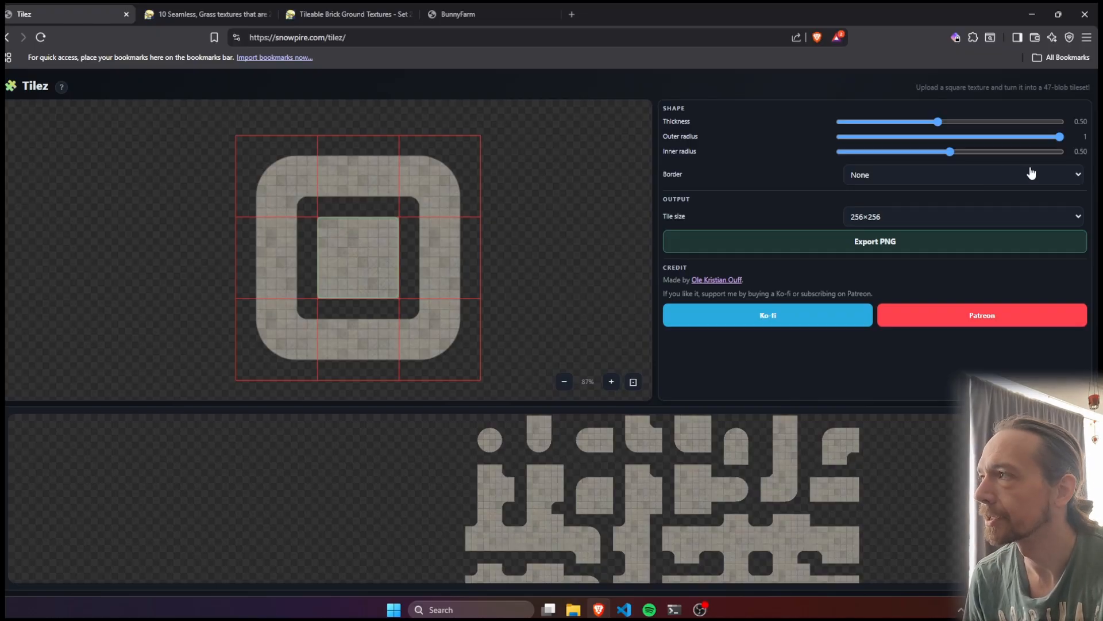
left_click_drag(1061, 138, 784, 154)
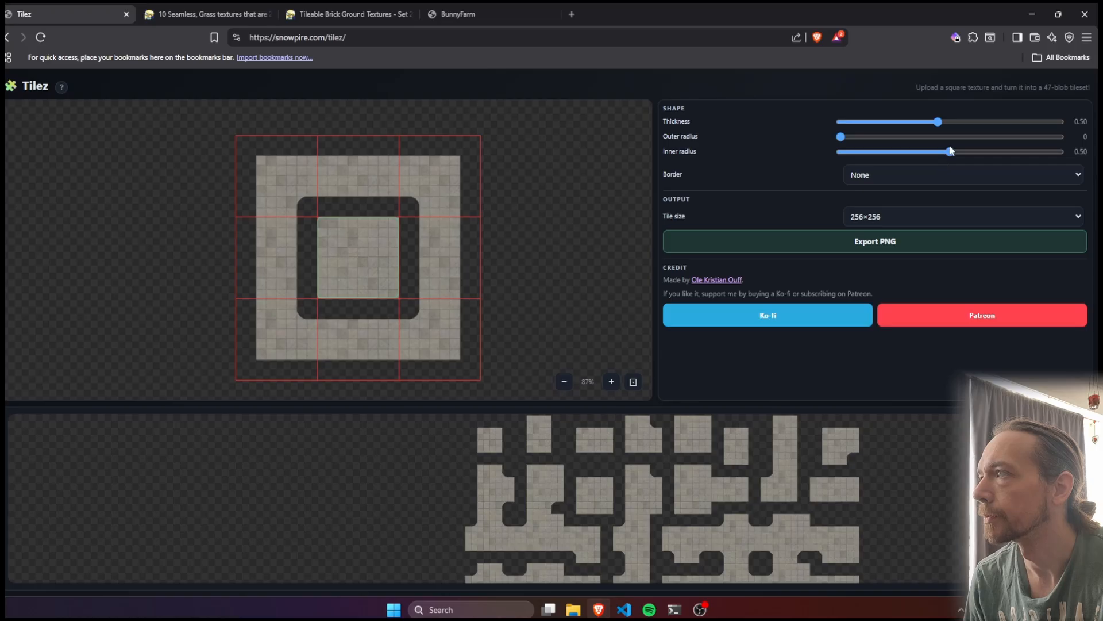
left_click_drag(951, 151, 799, 147)
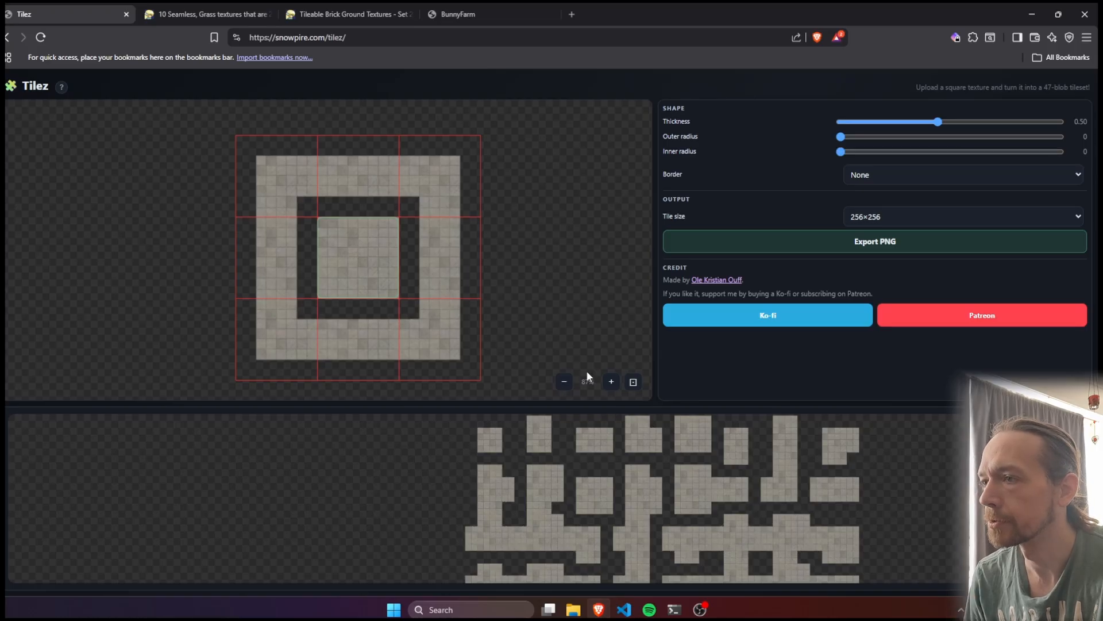
scroll(483, 520, "up", 3)
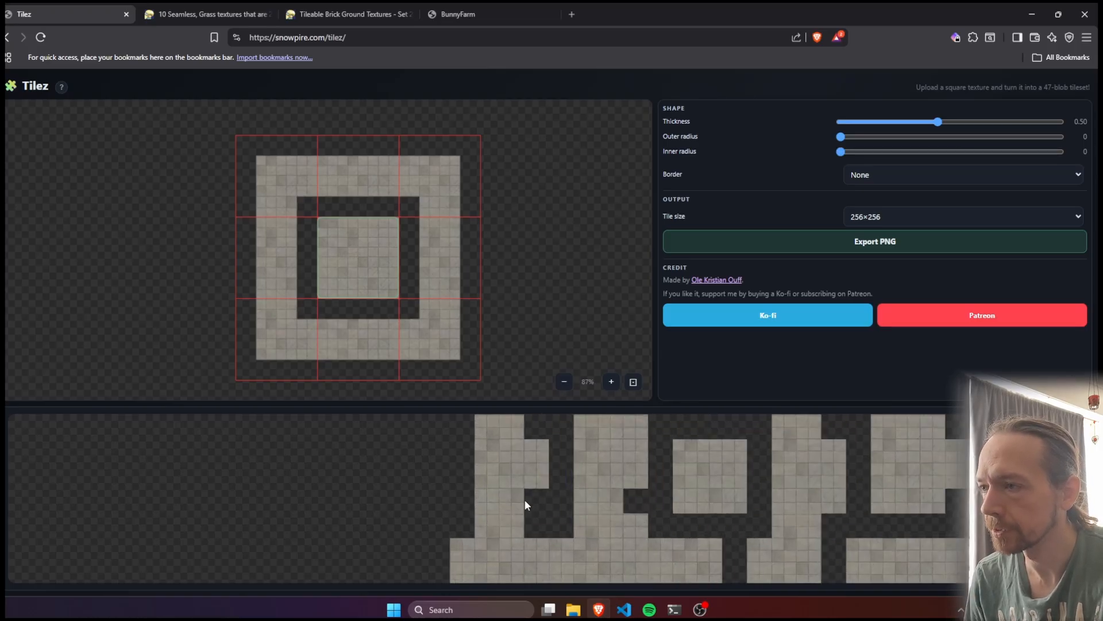
scroll(525, 504, "up", 1)
scroll(629, 471, "down", 2)
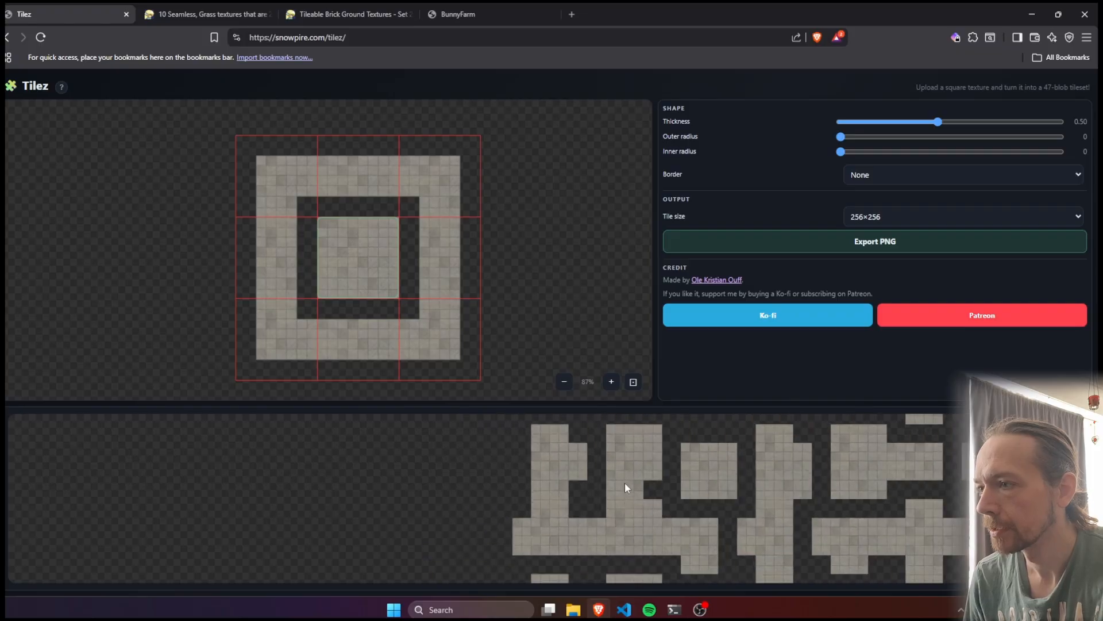
scroll(584, 460, "down", 2)
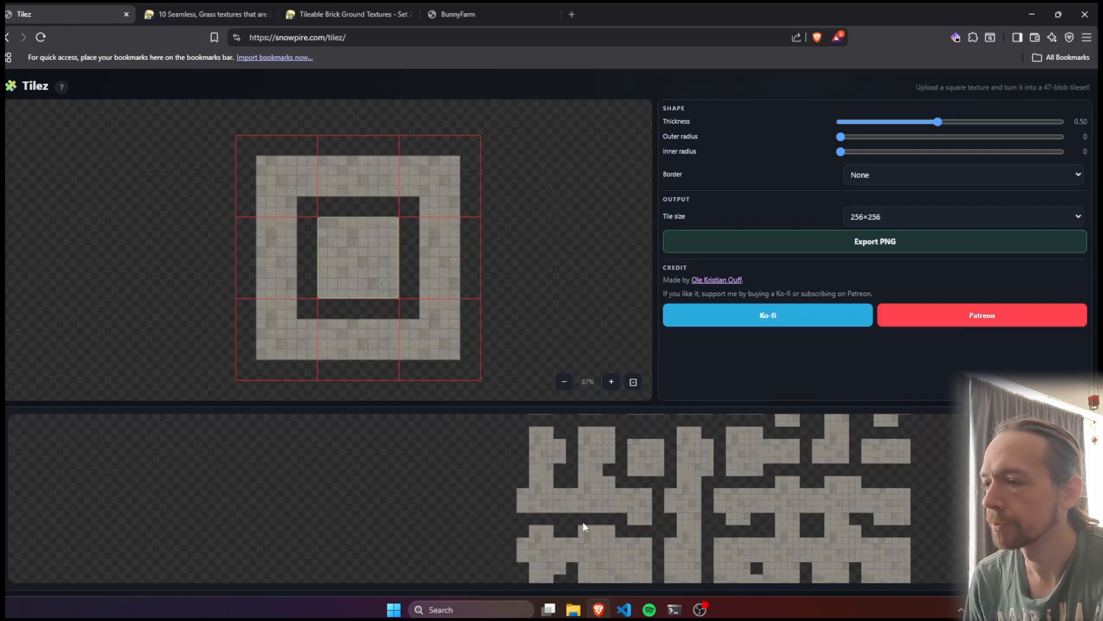
- Replace the tileset's main texture with Dirt_03.png from the texture folder
mouse_move(573, 609)
left_click(574, 551)
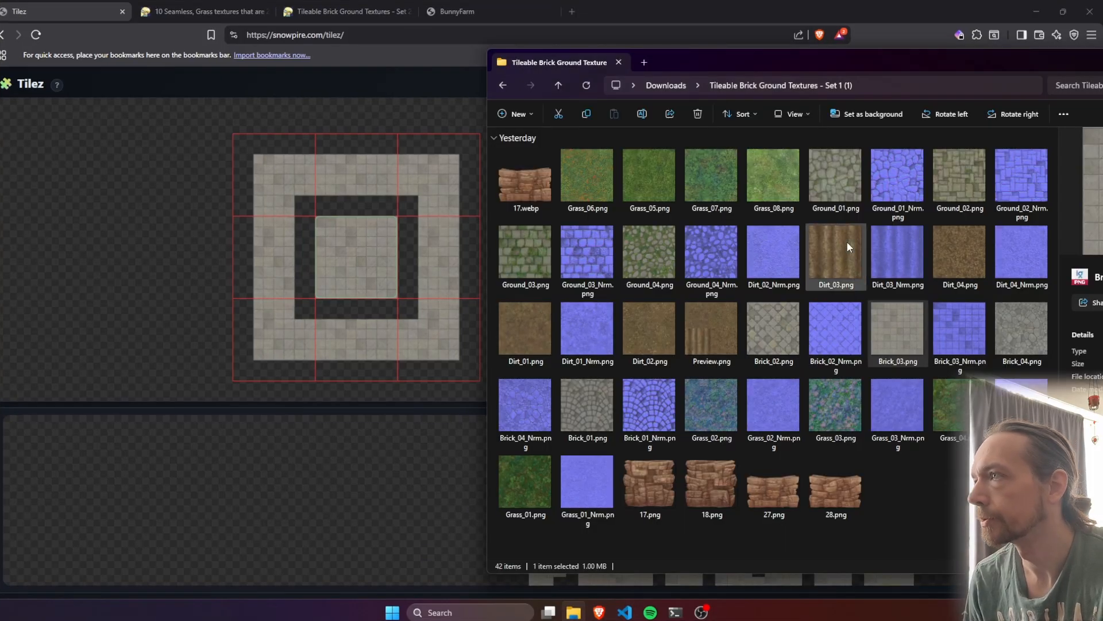
left_click(773, 183)
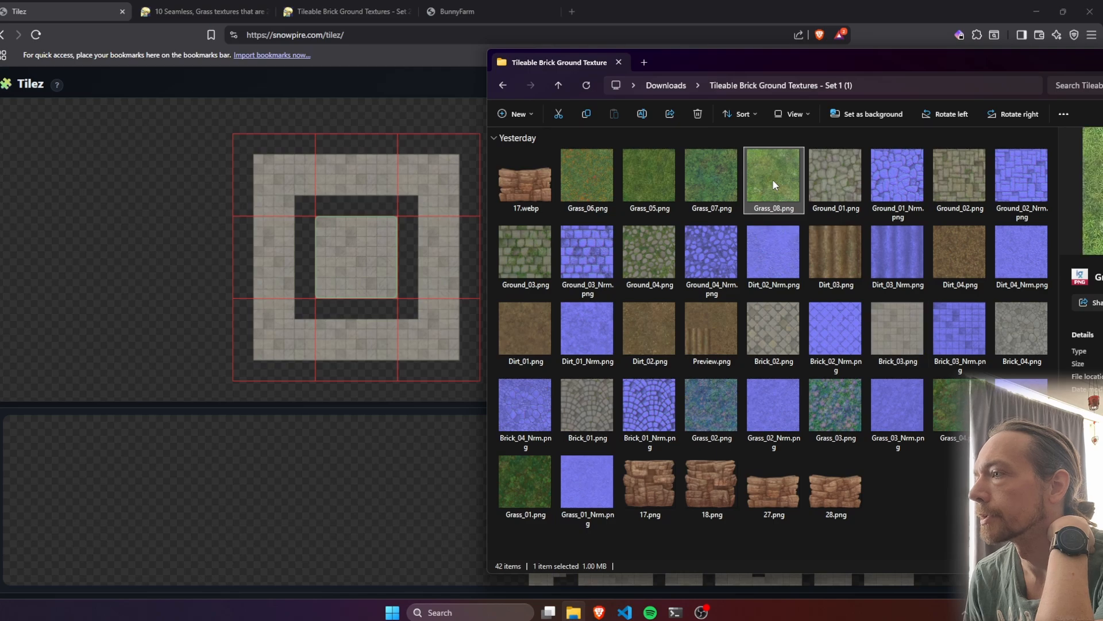
left_click_drag(833, 244, 369, 274)
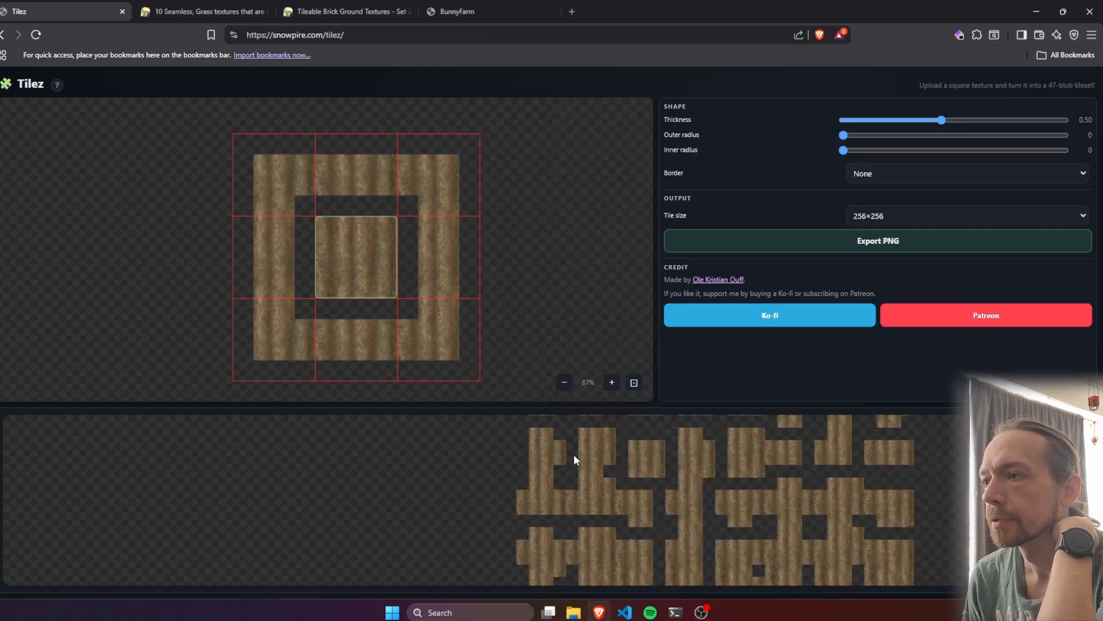
- Round the tile corners by setting the outer radius to 0.46 and the inner radius to 0.70
scroll(549, 450, "up", 4)
scroll(546, 452, "down", 5)
left_click_drag(547, 453, 591, 474)
scroll(592, 477, "up", 3)
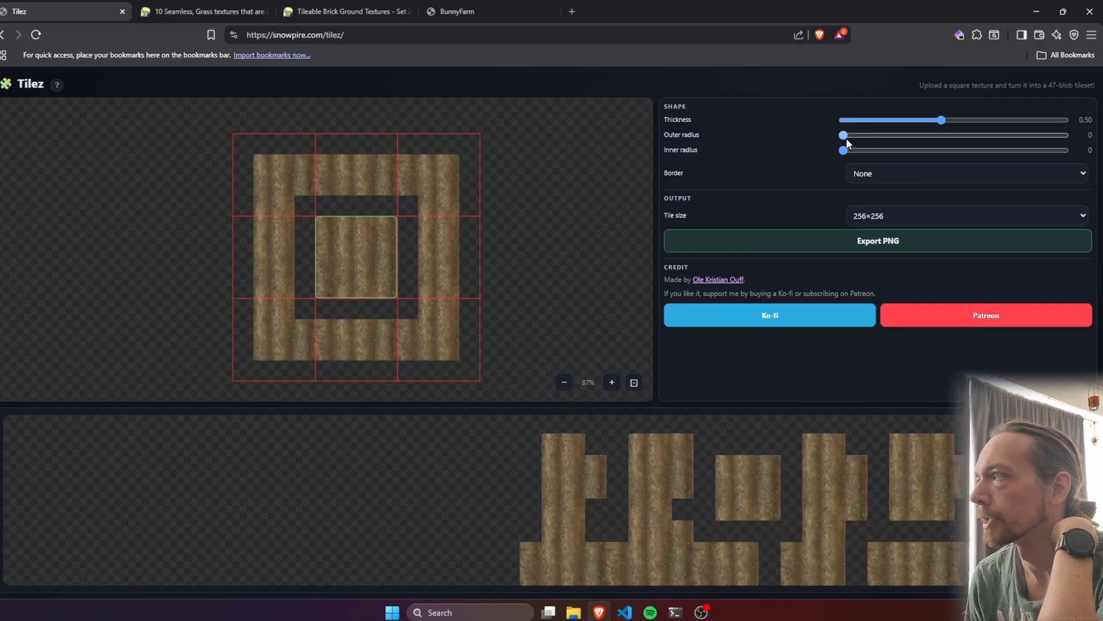
left_click_drag(844, 136, 945, 134)
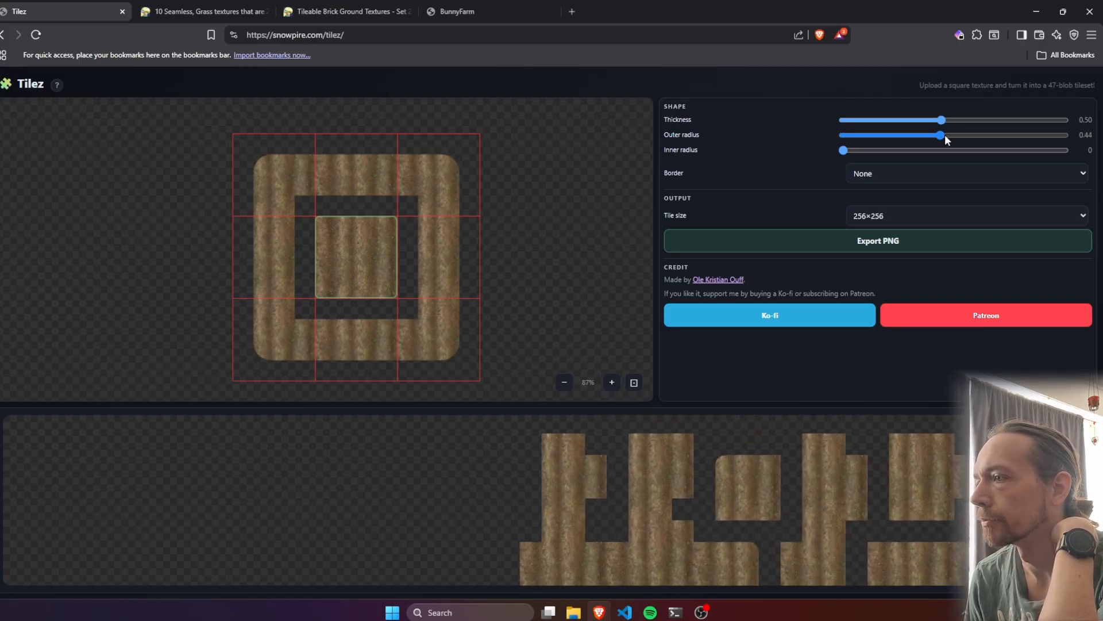
left_click_drag(847, 152, 999, 150)
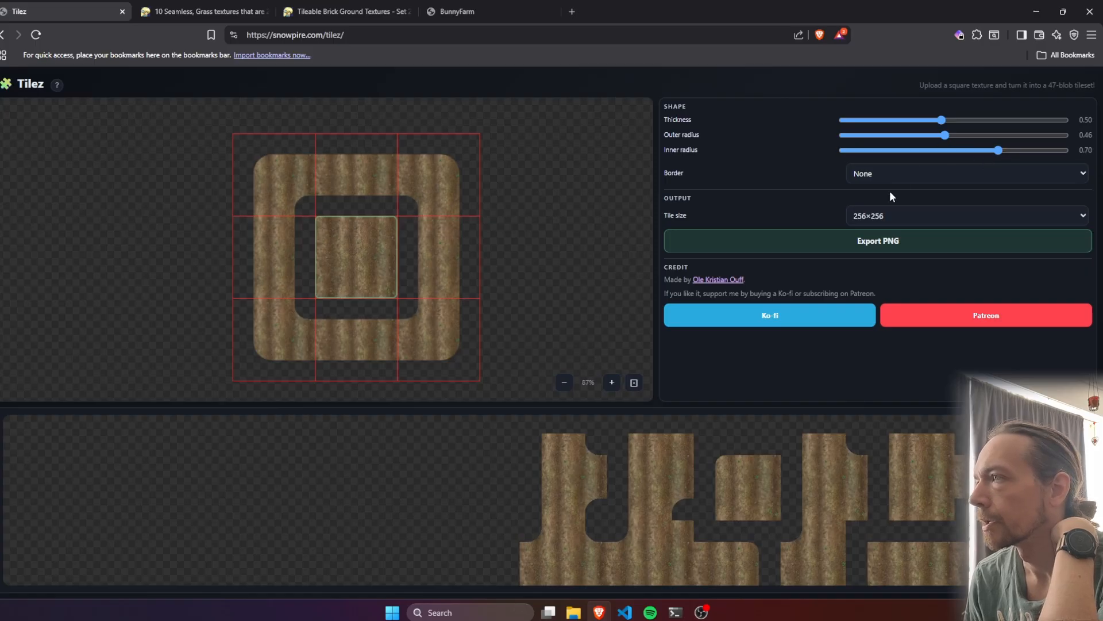
- Switch the border to Texture and load Dirt_04.png from the texture folder as the border texture
left_click(869, 176)
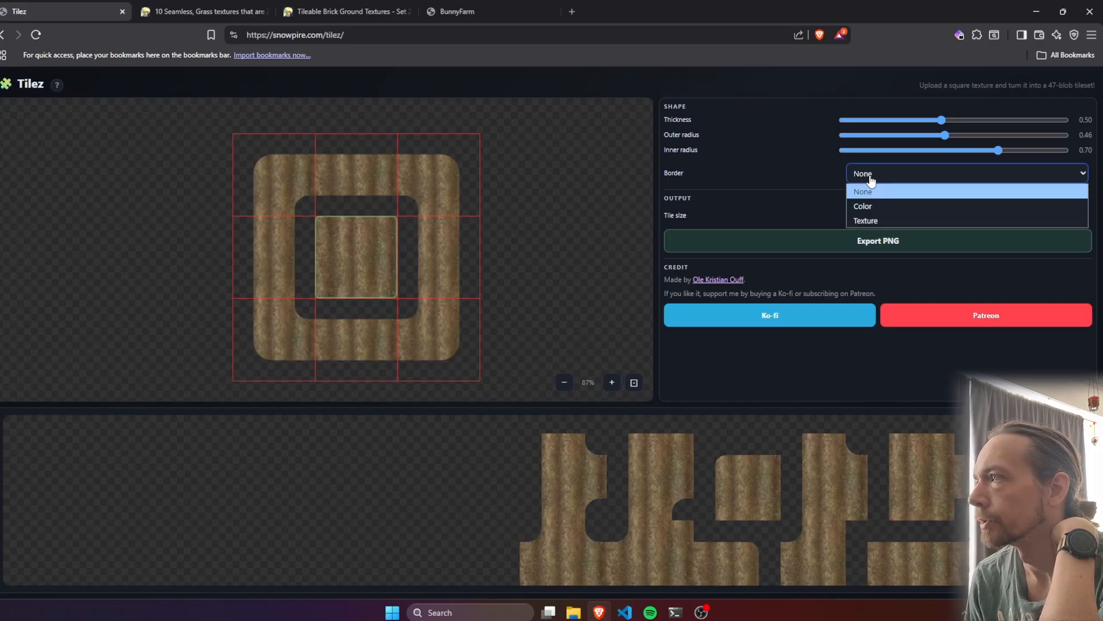
left_click(874, 222)
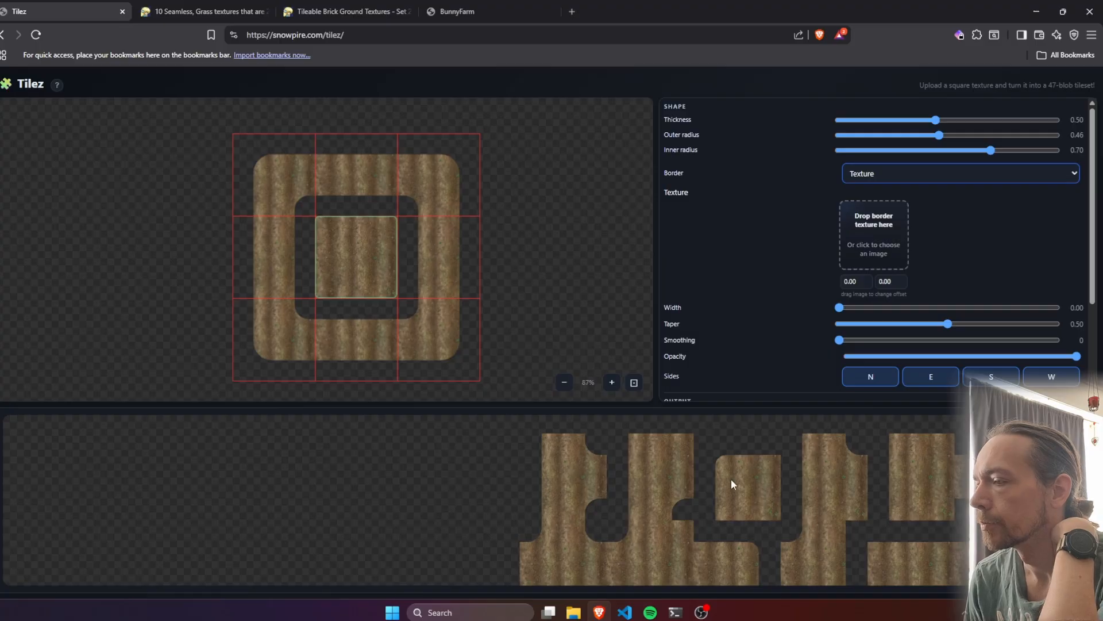
left_click(573, 612)
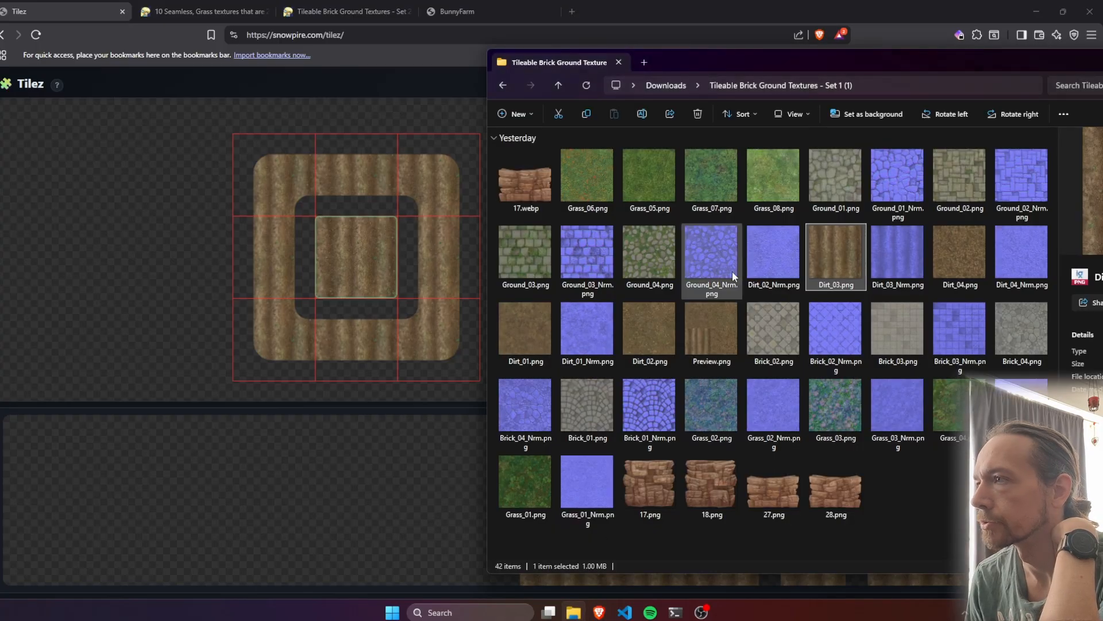
left_click_drag(837, 60, 323, 150)
left_click(432, 343)
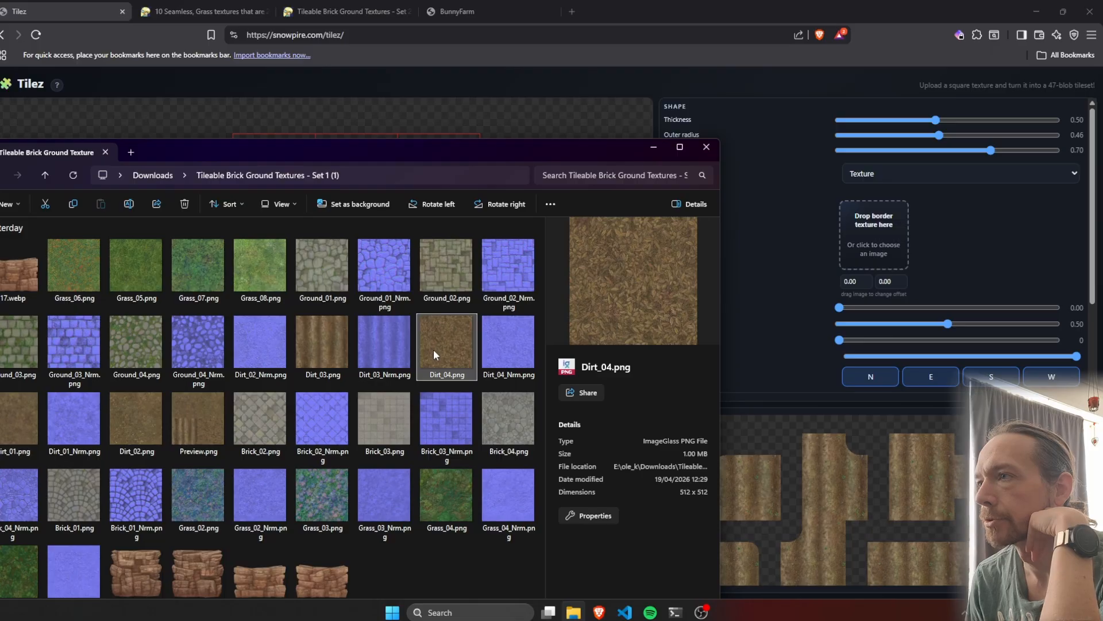
left_click_drag(434, 349, 881, 237)
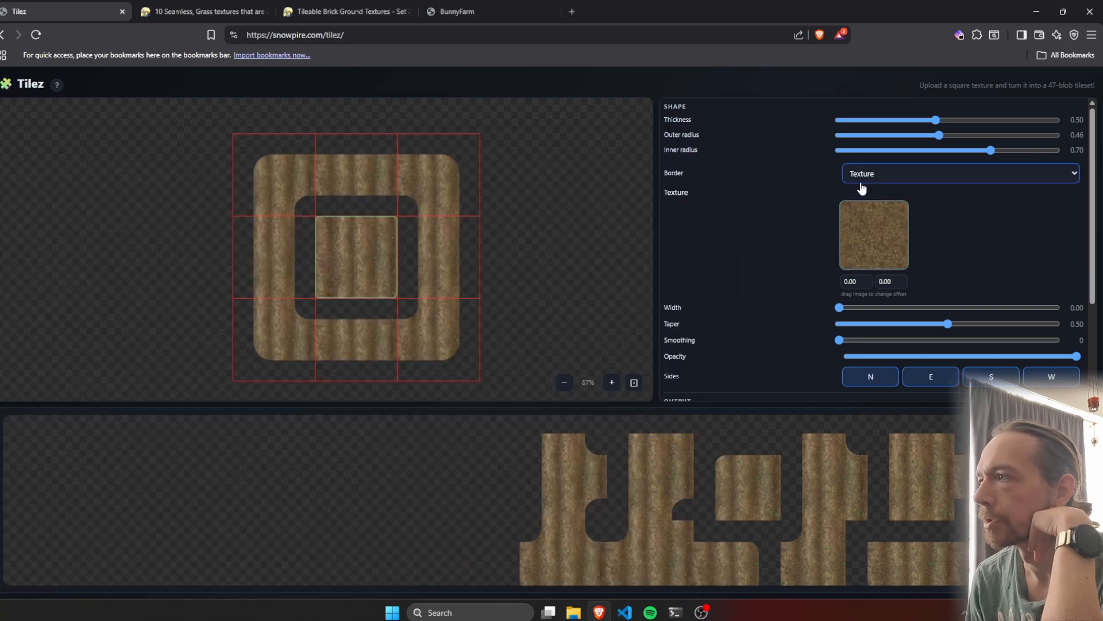
- Set the border width to 0.46 and inspect the bordered tiles up close in the tileset preview
scroll(791, 243, "down", 1)
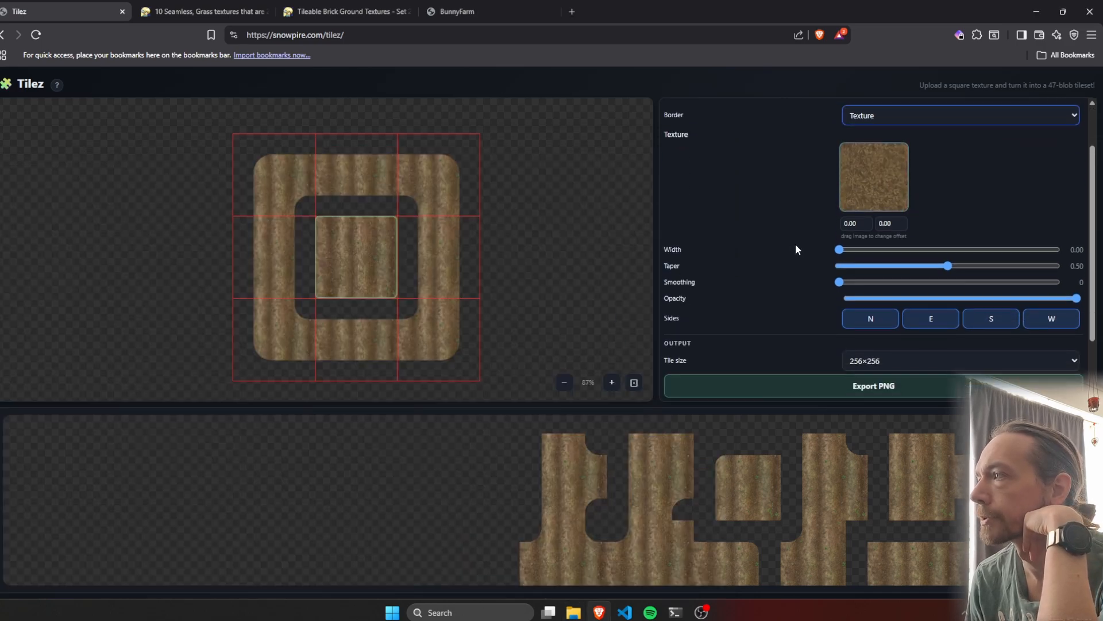
left_click_drag(841, 251, 939, 244)
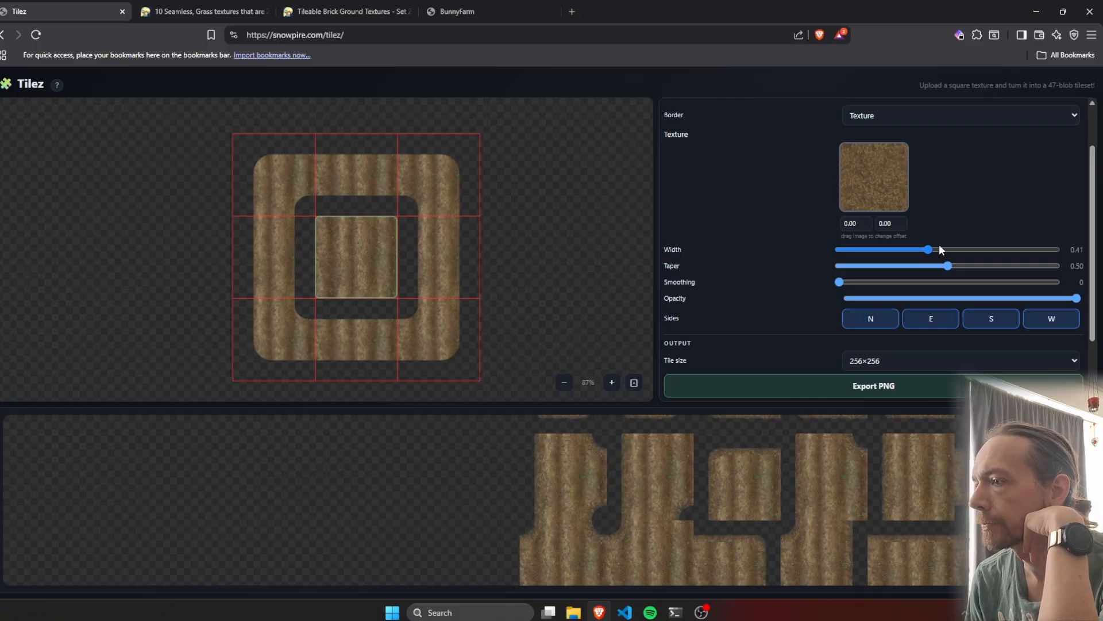
scroll(530, 456, "up", 3)
left_click_drag(572, 466, 592, 551)
left_click_drag(615, 461, 615, 544)
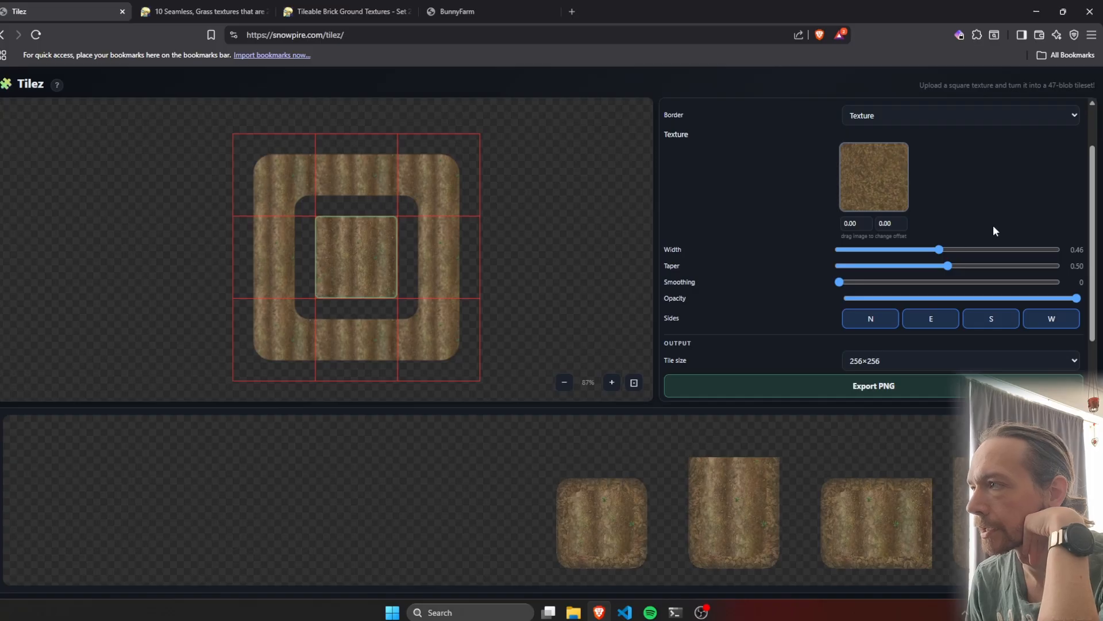
- Set the border's smoothing to 0.62 and its taper to 0.77
left_click(842, 281)
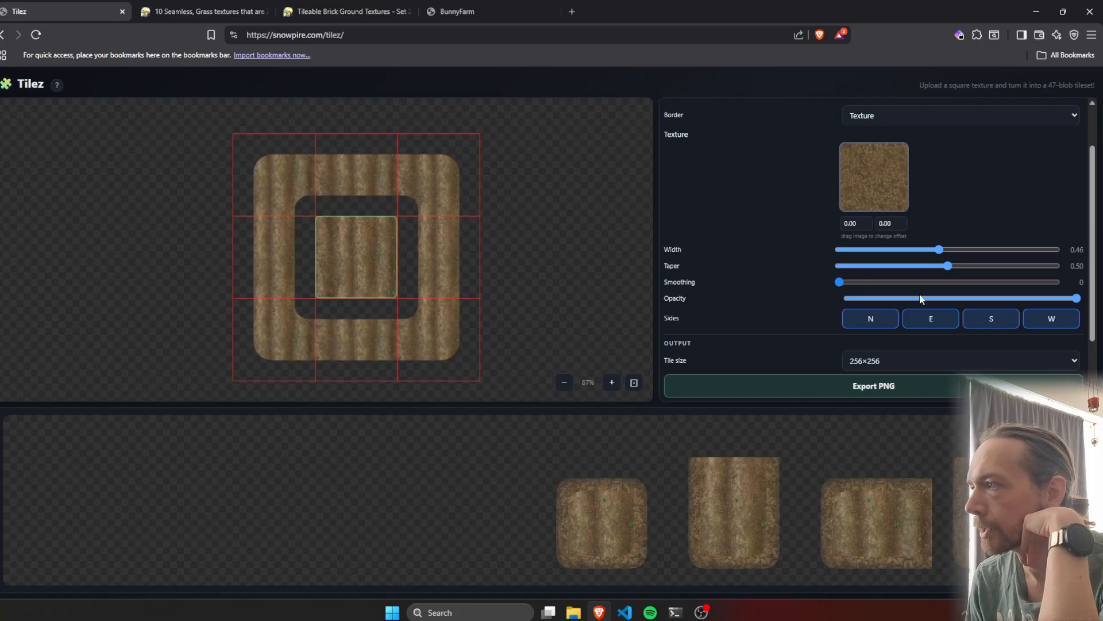
left_click(936, 282)
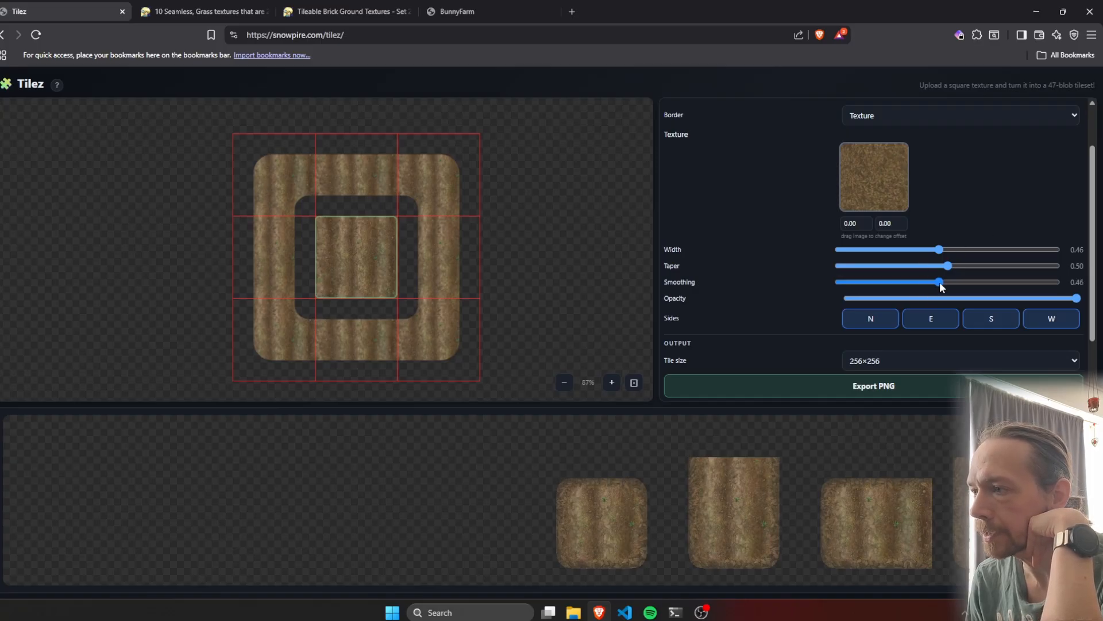
left_click(959, 283)
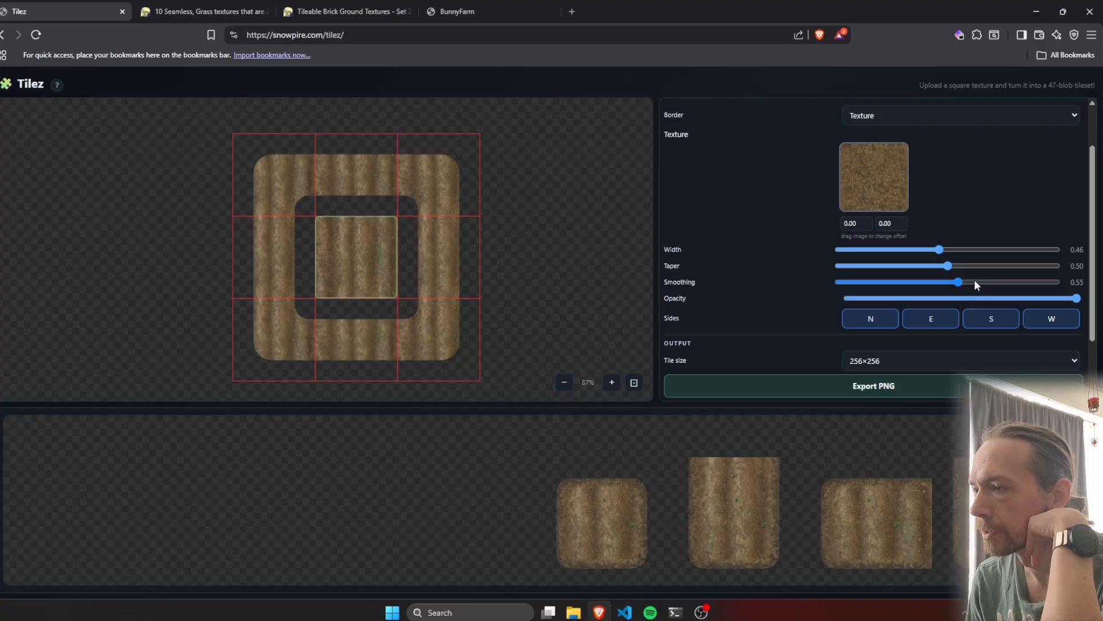
left_click(974, 282)
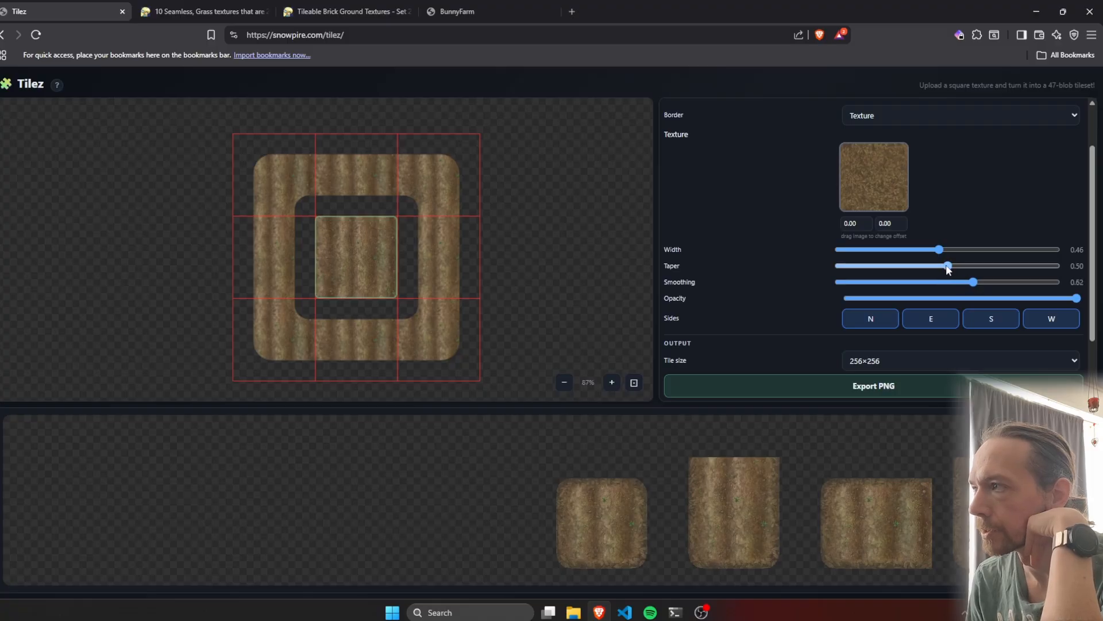
left_click(1007, 265)
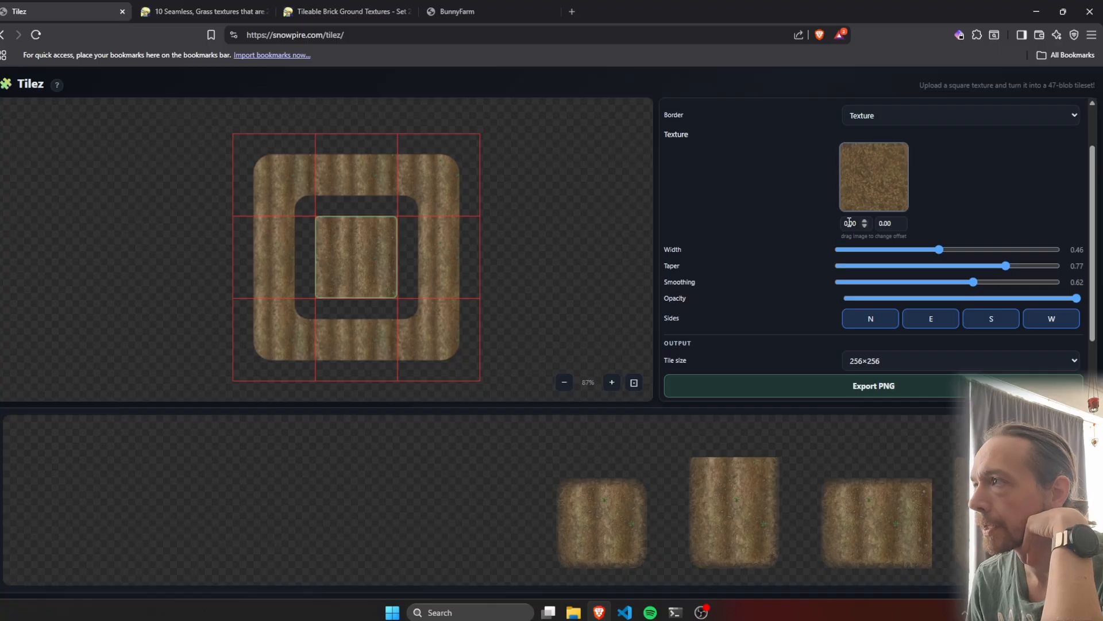
- Replace the tileset's main texture with Grass_08.png from the texture folder
scroll(776, 224, "up", 1)
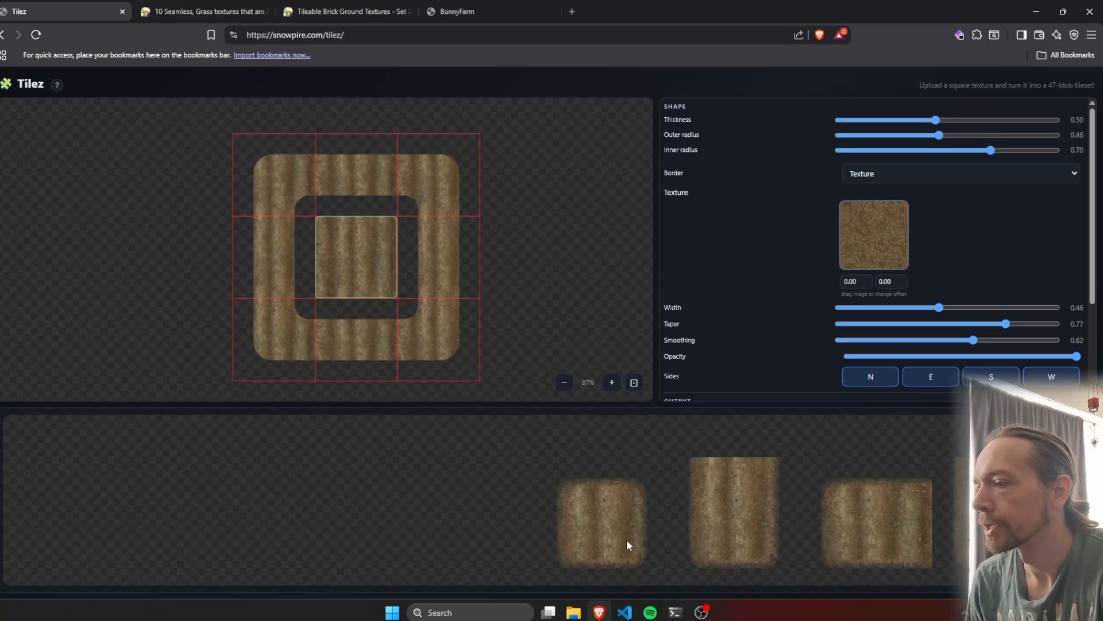
left_click(573, 611)
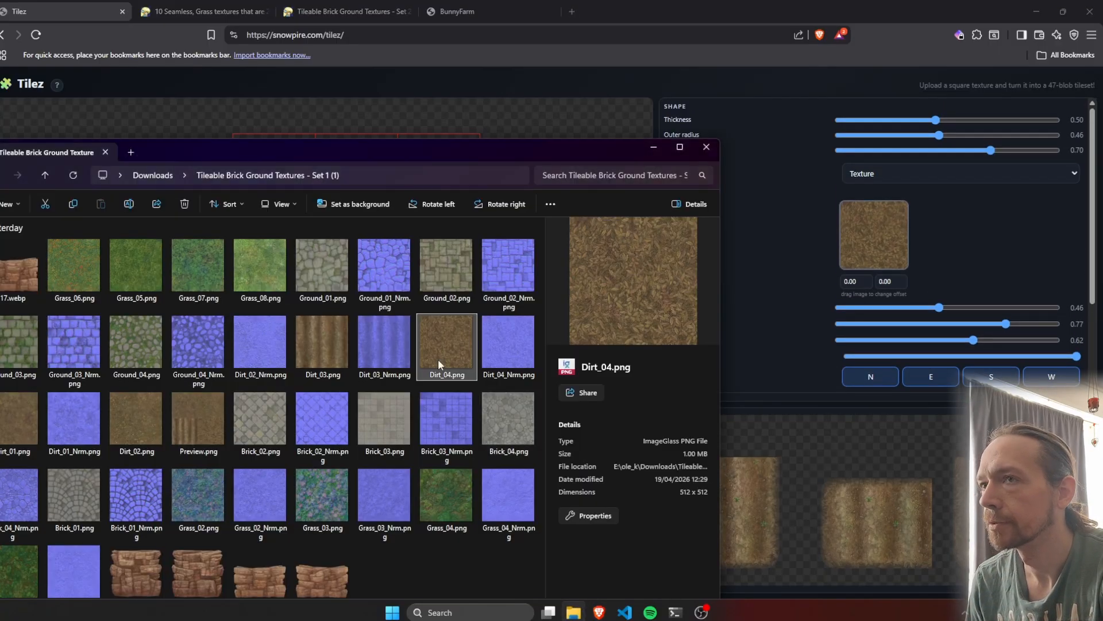
left_click(261, 282)
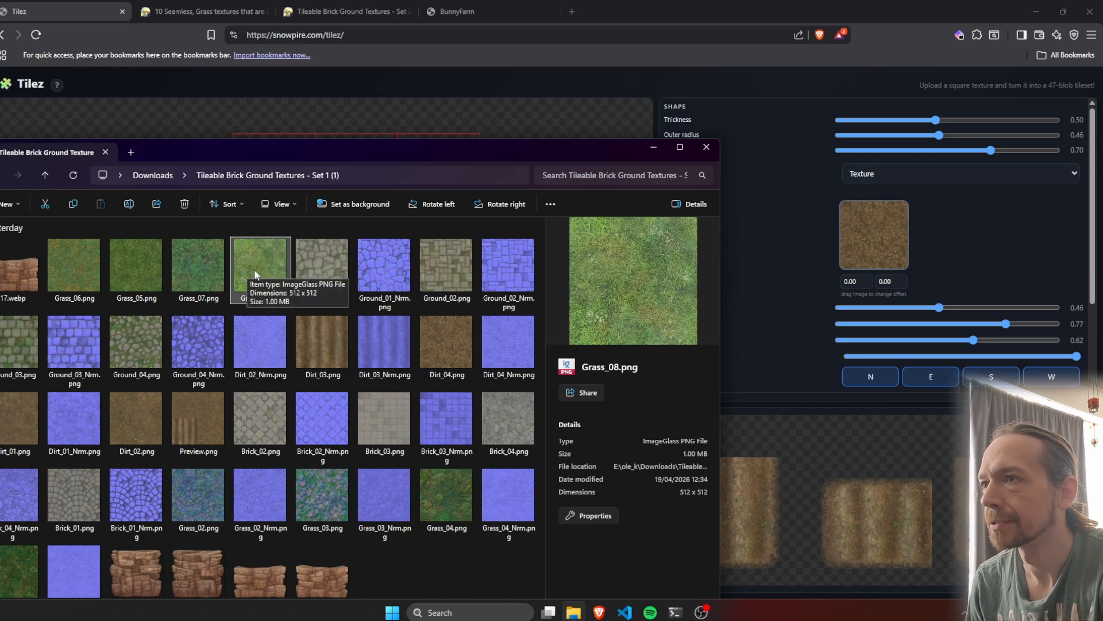
left_click_drag(254, 269, 890, 249)
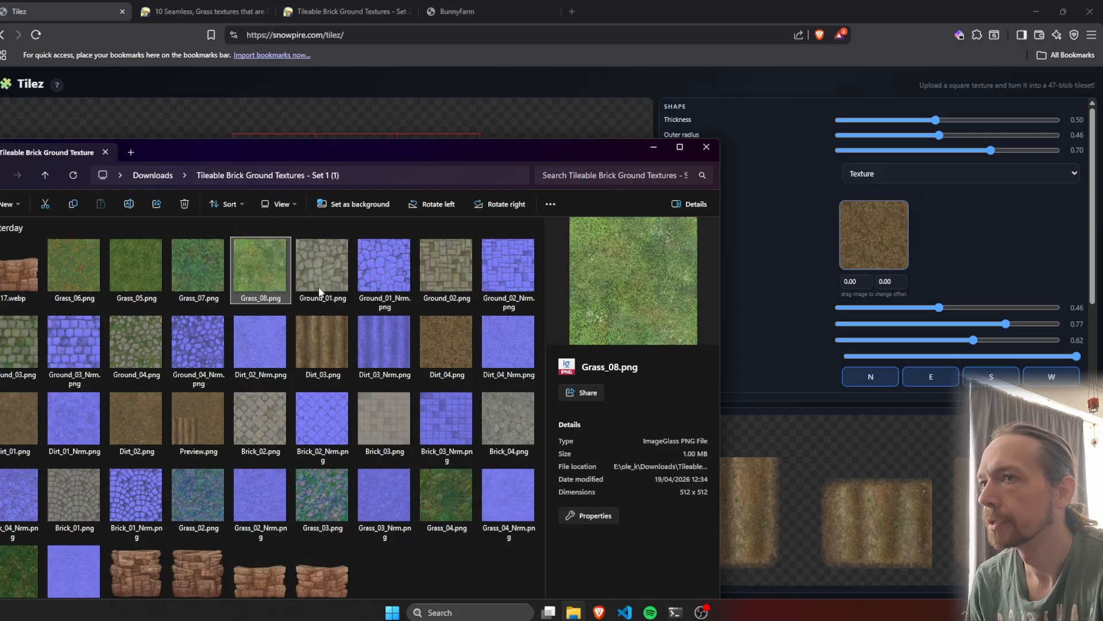
left_click_drag(332, 153, 752, 283)
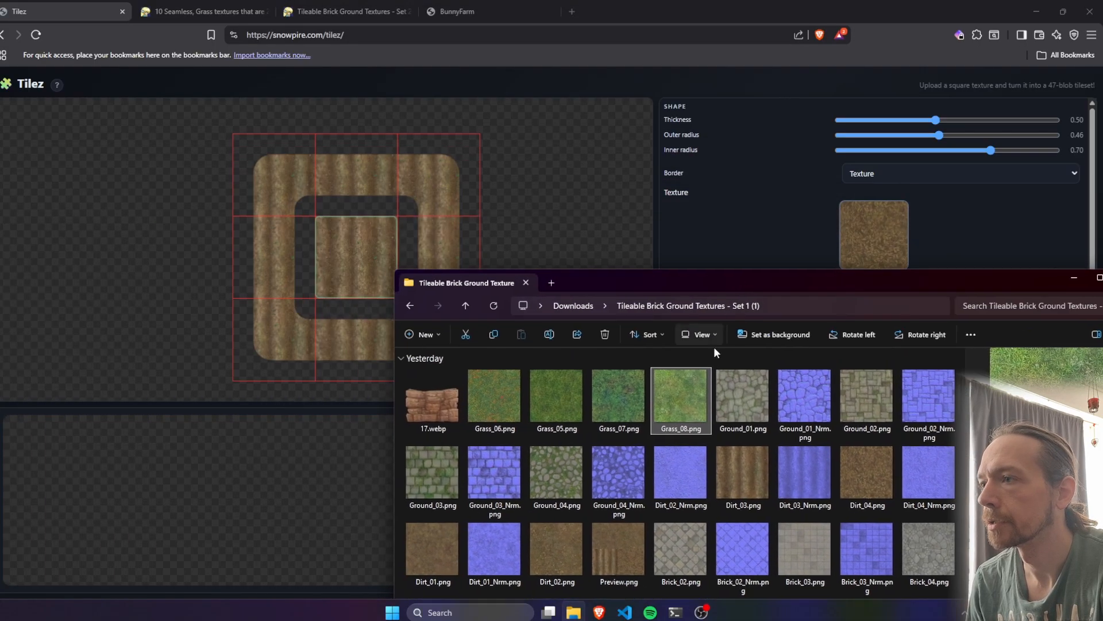
left_click_drag(694, 391, 418, 325)
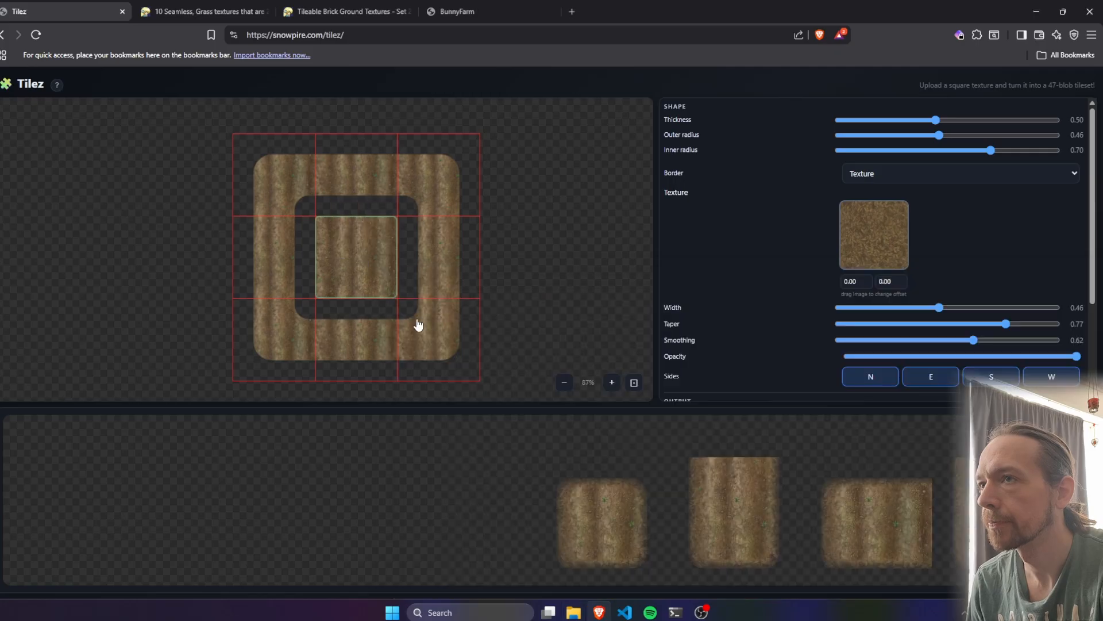
- Replace the border texture with Ground_02.png from the texture folder and set the border width to 0.94
left_click(574, 613)
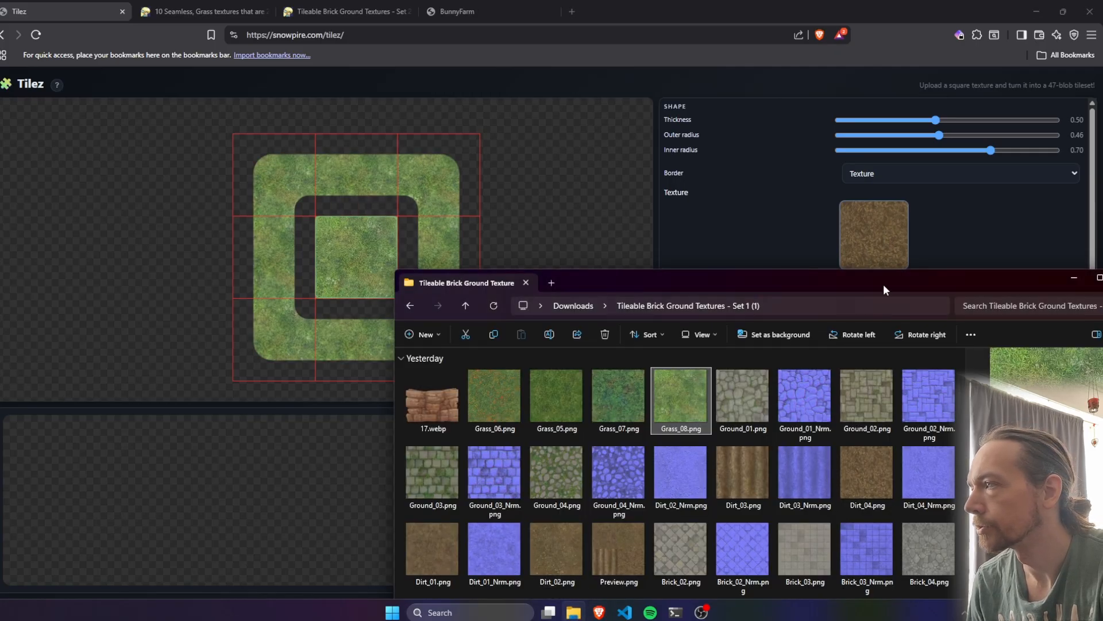
left_click_drag(881, 284, 598, 246)
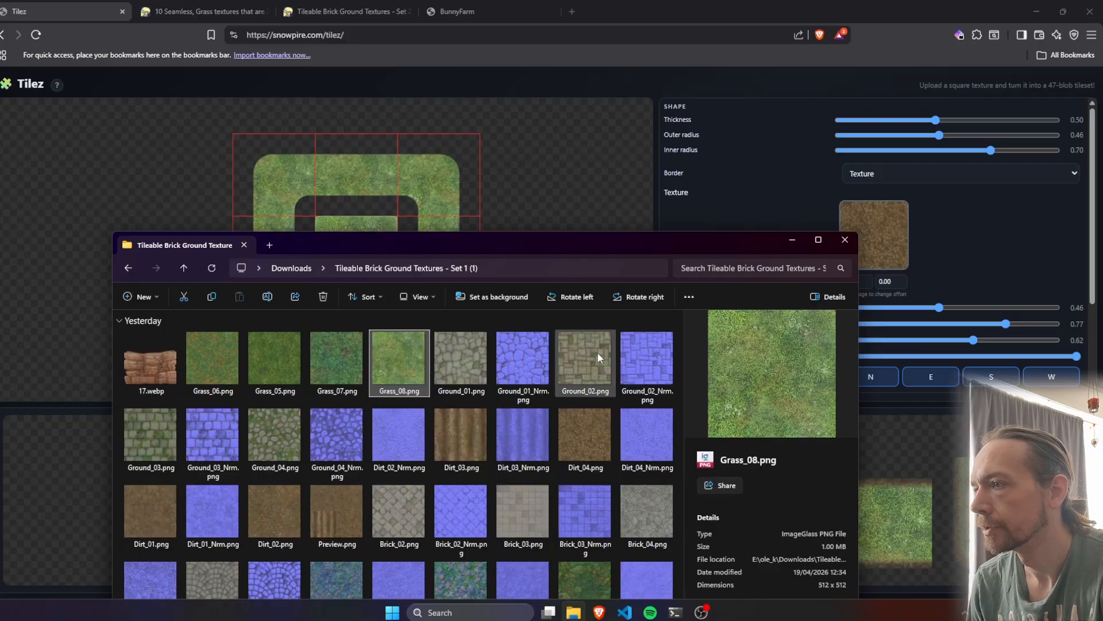
left_click_drag(586, 368, 900, 255)
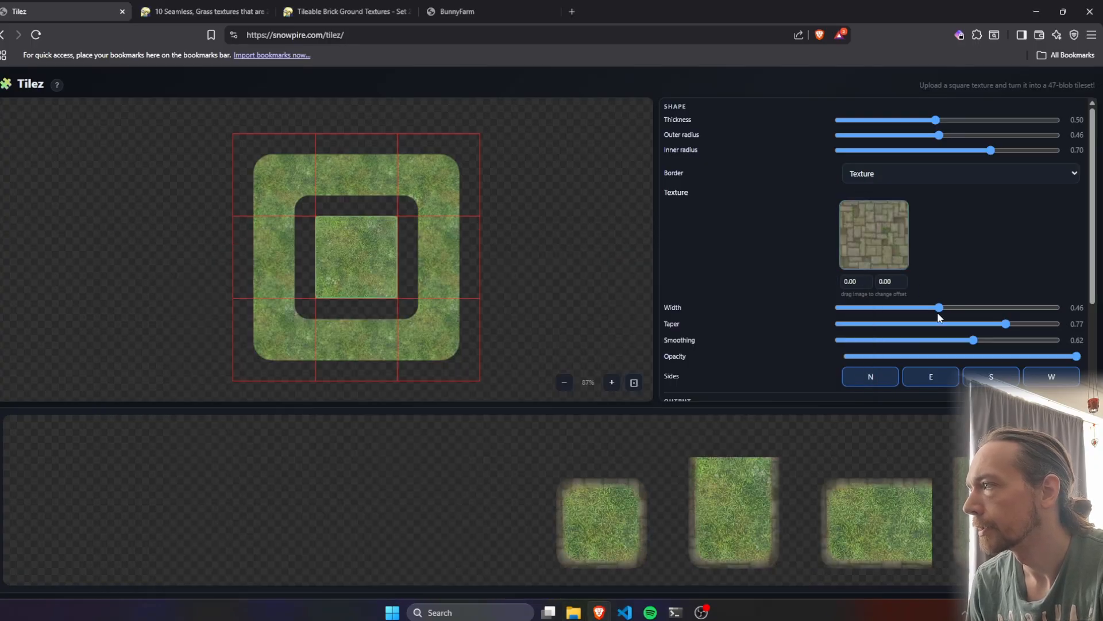
left_click(1043, 307)
- Disable the border on the N, E and W sides, keeping only S
scroll(785, 327, "down", 1)
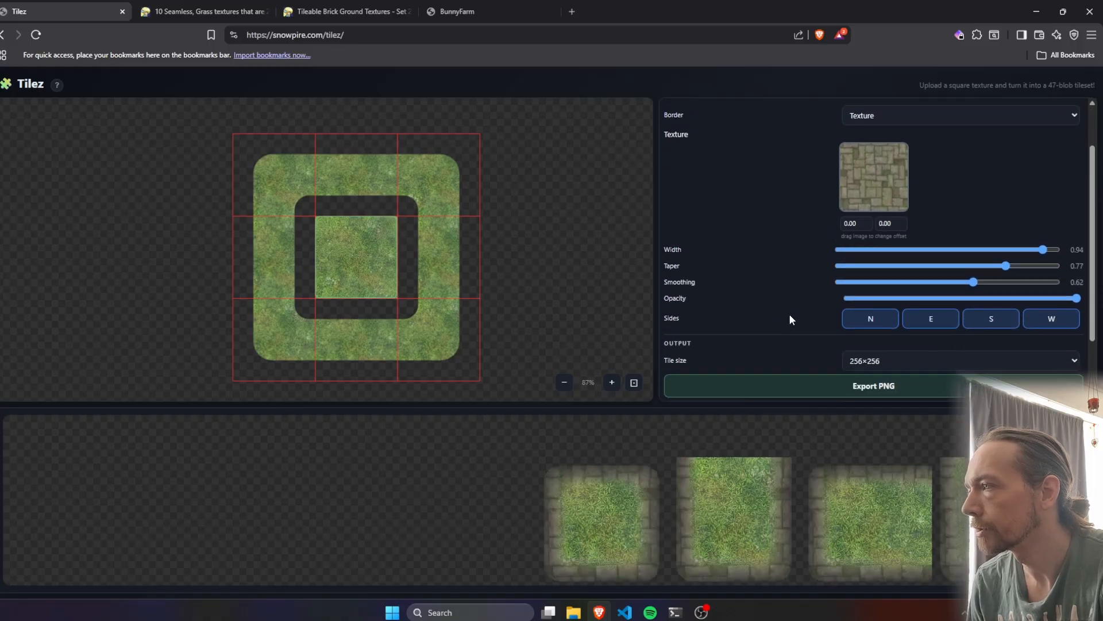
left_click(869, 321)
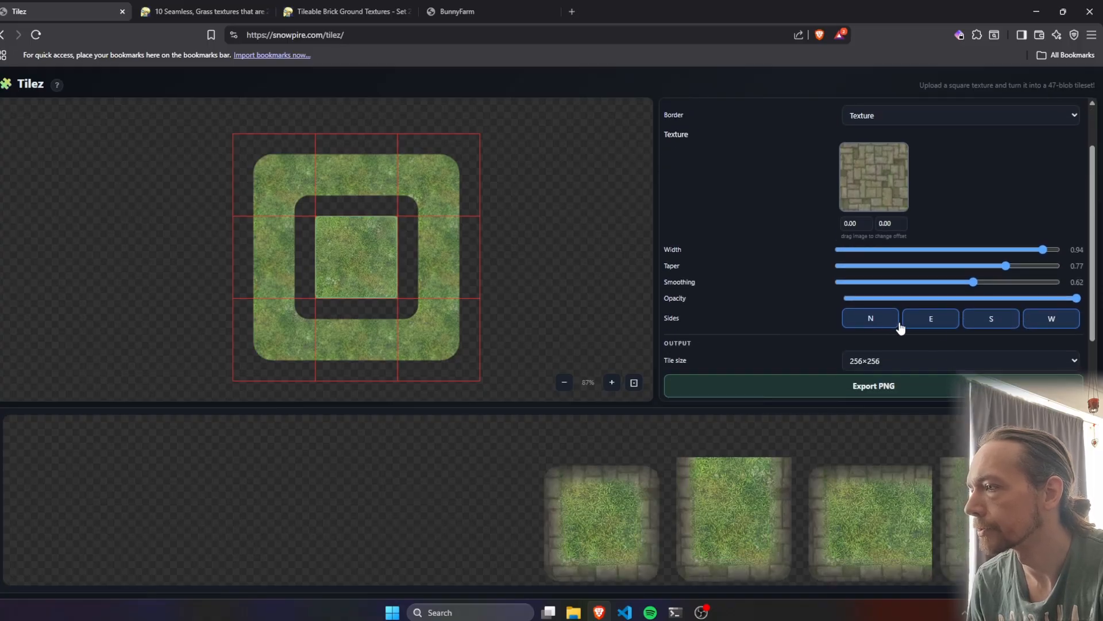
left_click(934, 323)
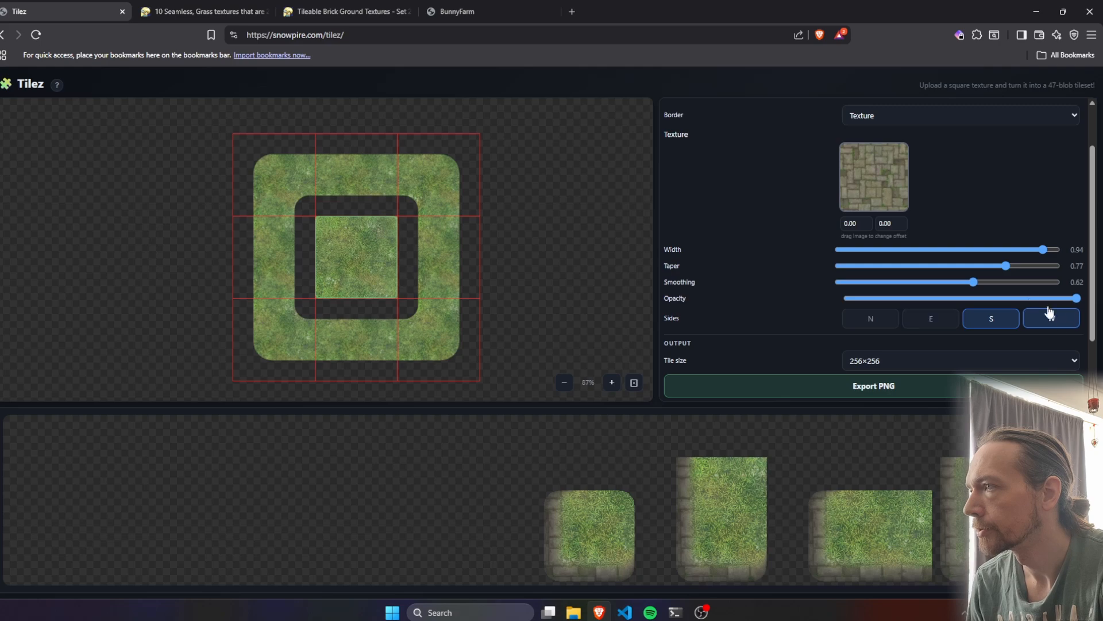
- Set the border's taper to 0.11 and check the tiles in the tileset preview
left_click_drag(1006, 265, 837, 267)
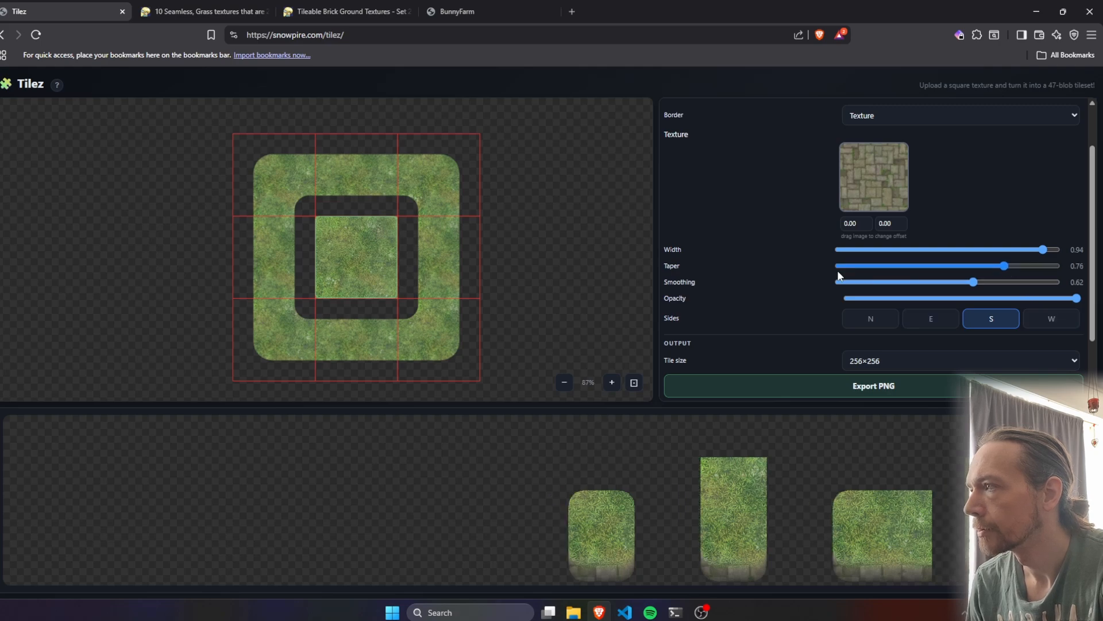
left_click(865, 266)
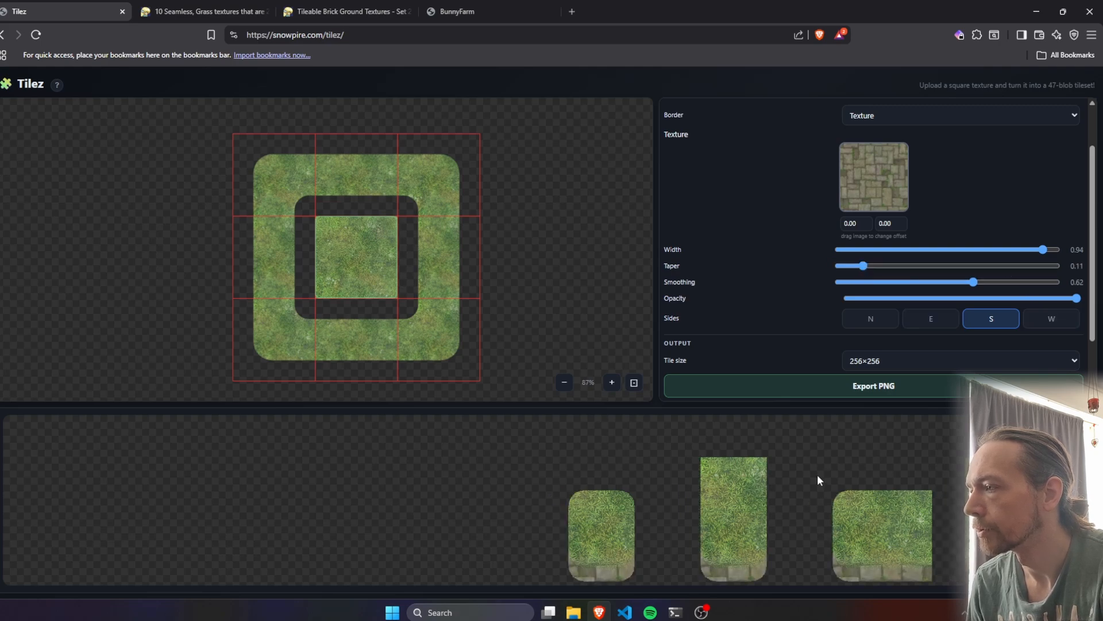
scroll(795, 474, "down", 1)
scroll(796, 479, "down", 1)
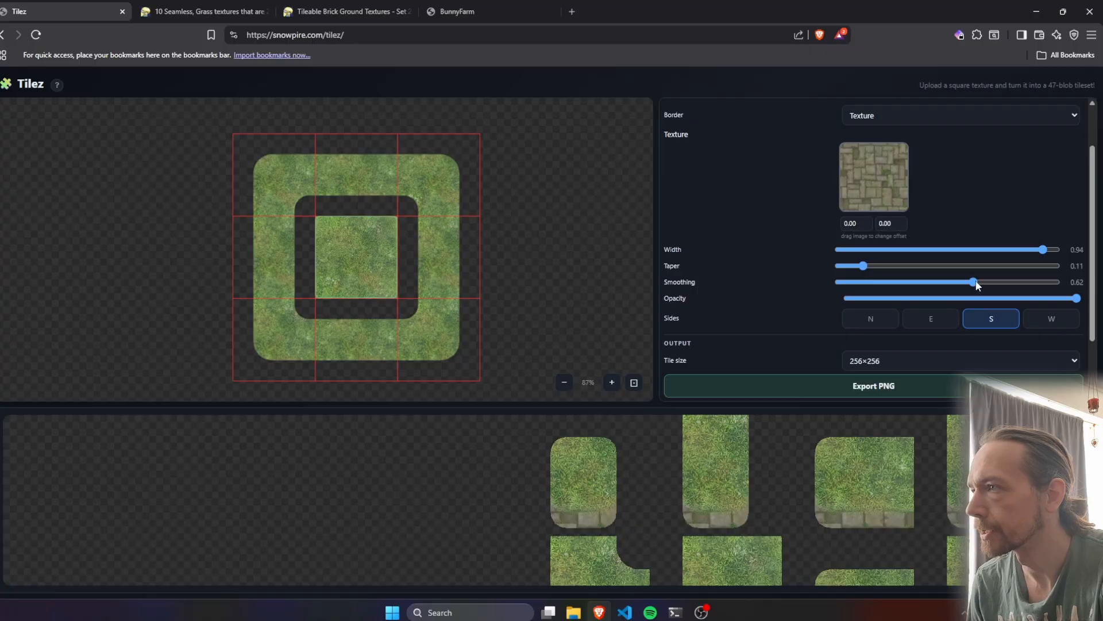
- Set the border's smoothing to 0.23 and inspect the stone-edged grass tiles across the tileset preview
left_click(998, 282)
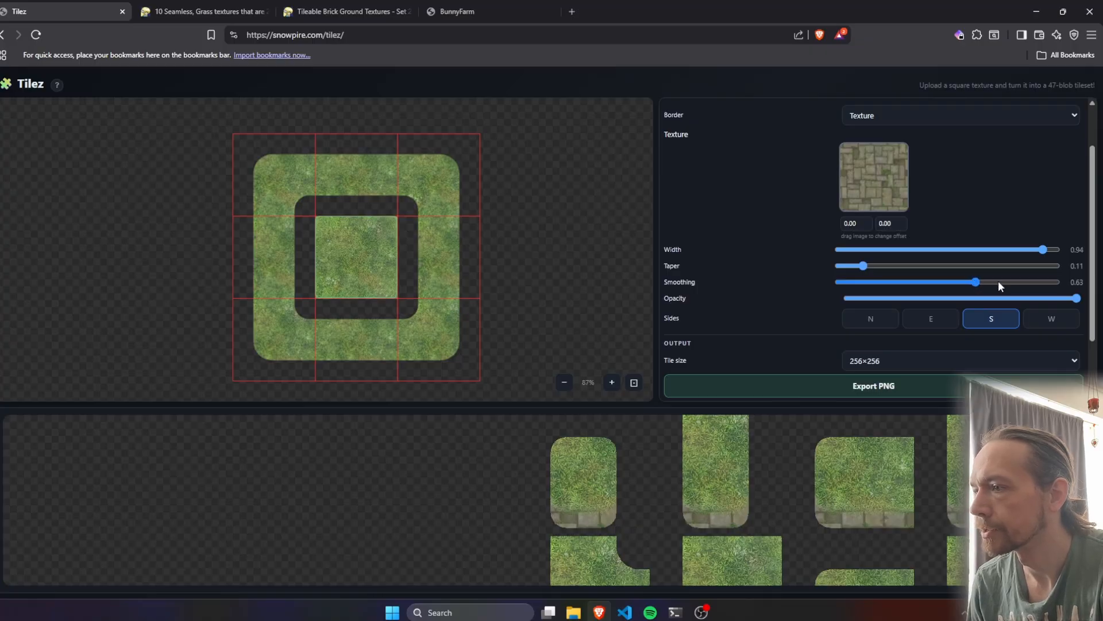
left_click_drag(998, 283, 1008, 280)
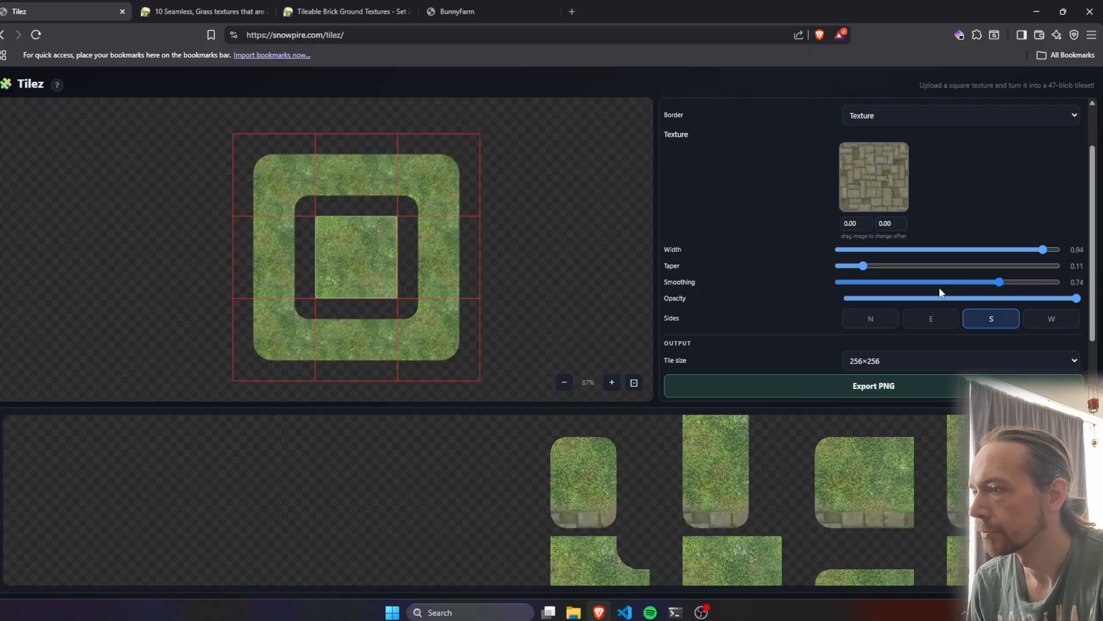
left_click(887, 284)
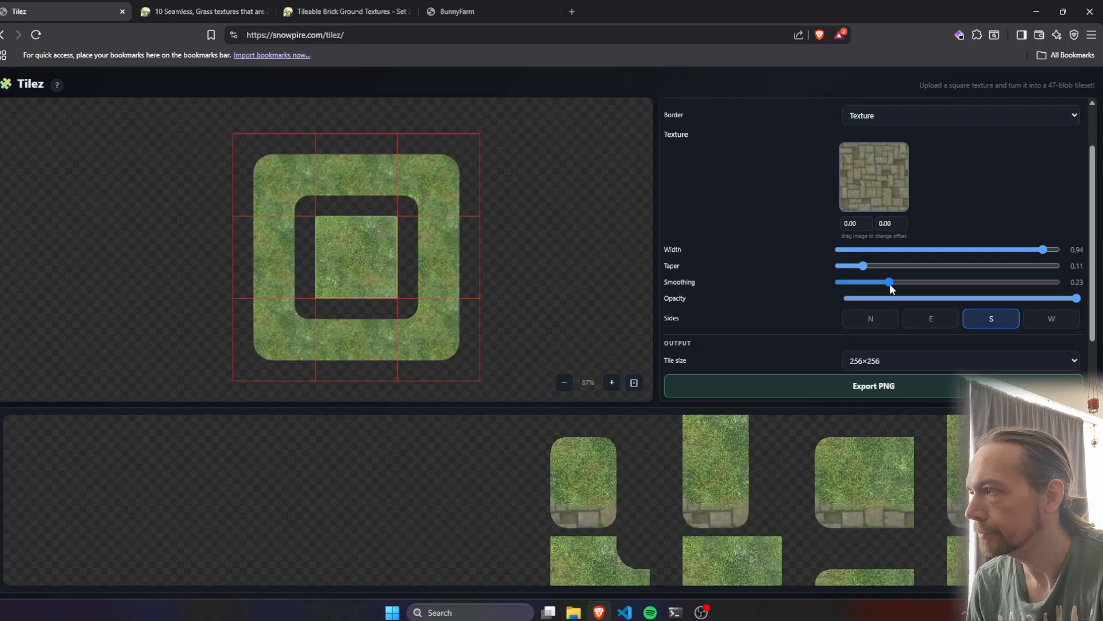
left_click_drag(871, 520, 795, 505)
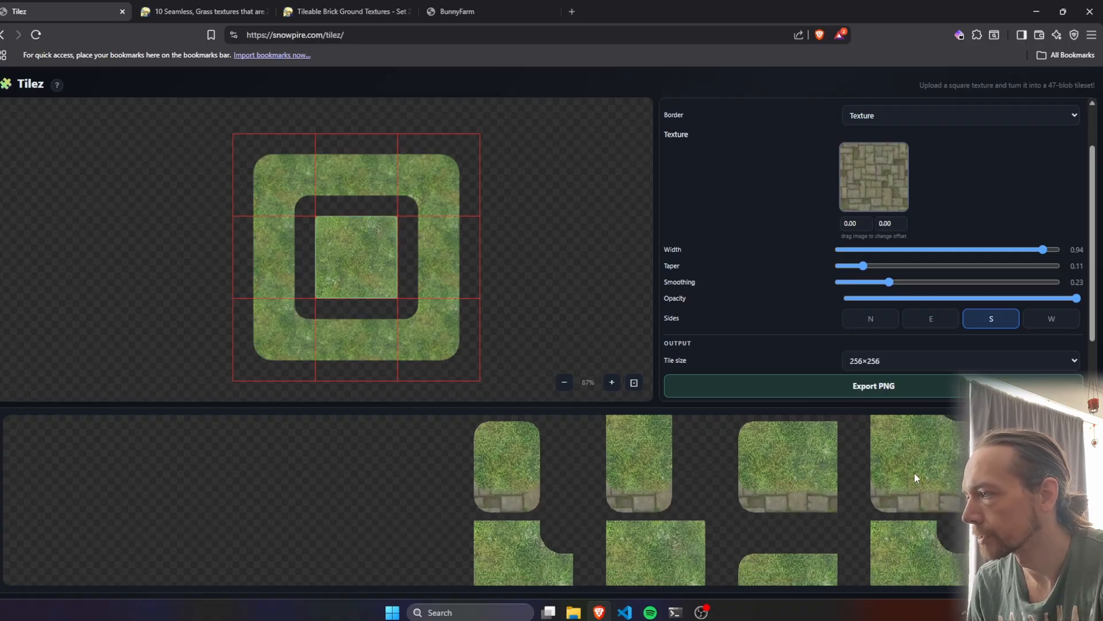
scroll(896, 511, "down", 4)
left_click_drag(895, 510, 840, 469)
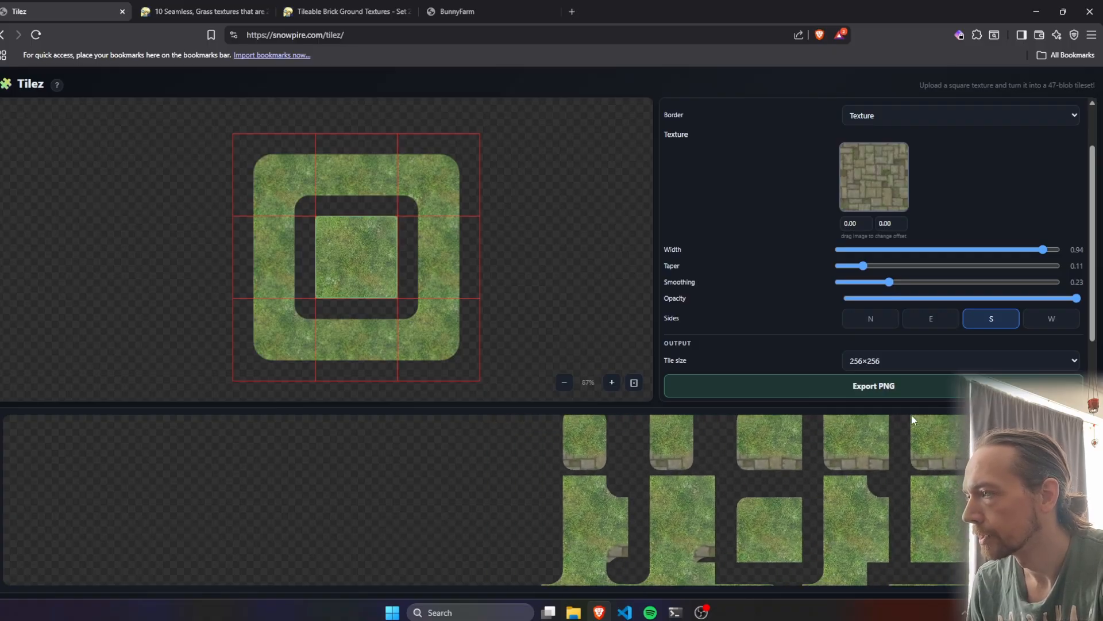
scroll(868, 499, "down", 2)
left_click_drag(865, 504, 836, 483)
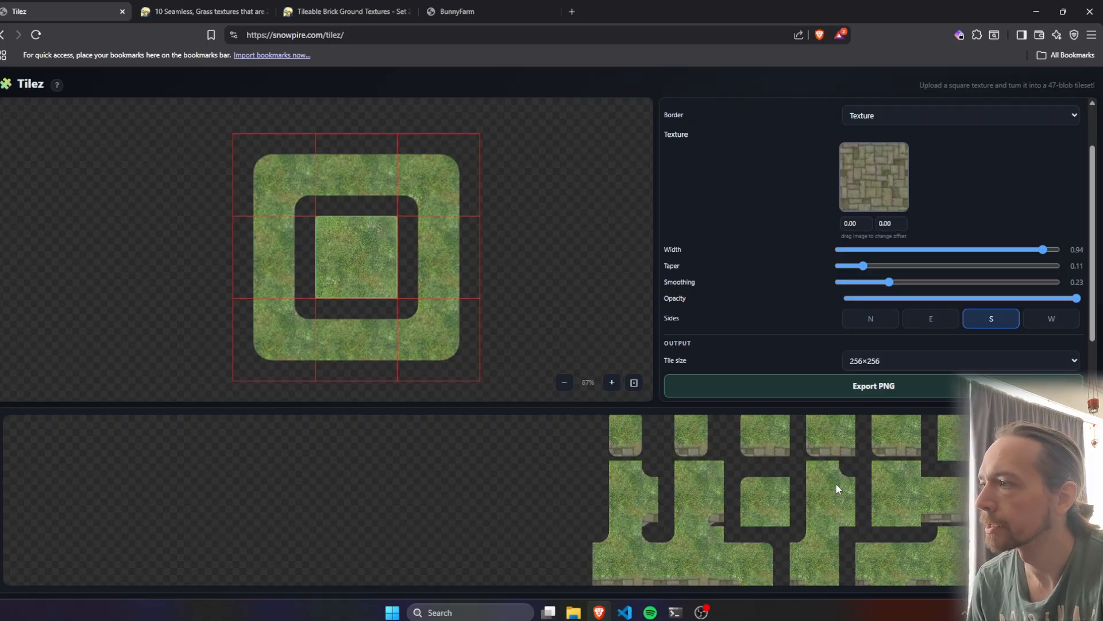
- Set the output tile size to 128×128
scroll(798, 308, "down", 1)
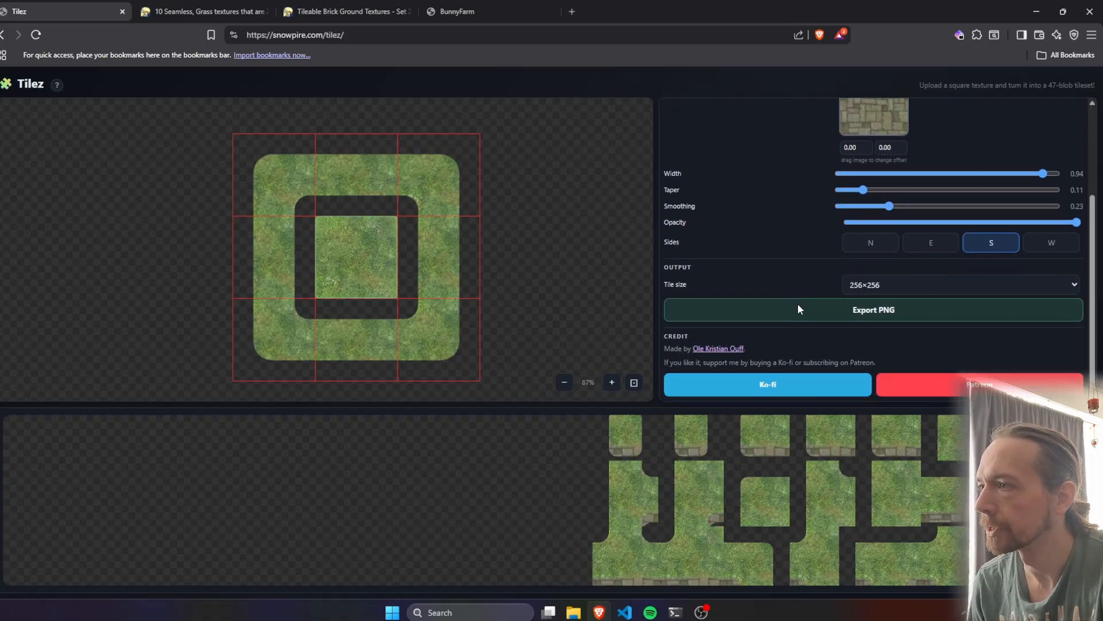
left_click(870, 286)
left_click(870, 336)
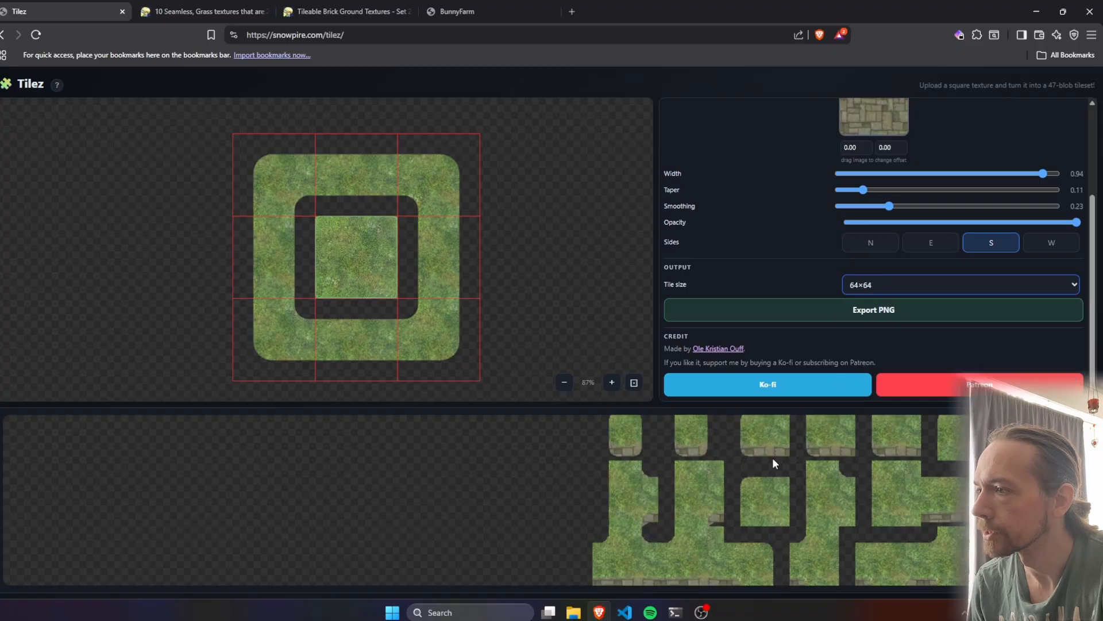
left_click(885, 288)
left_click(873, 346)
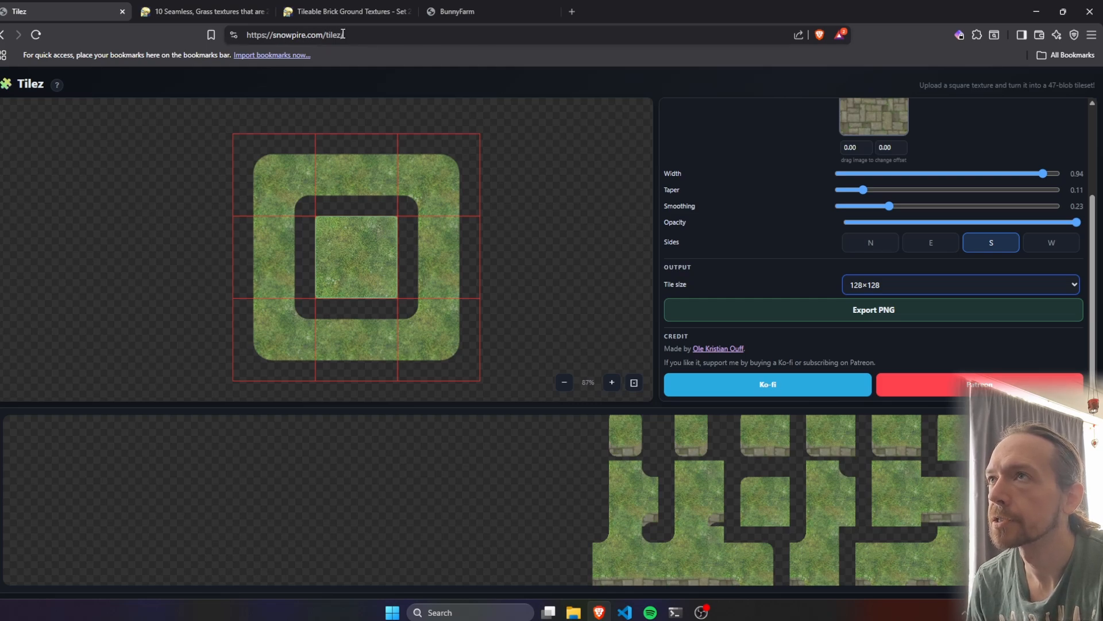
left_click_drag(50, 86, 27, 88)
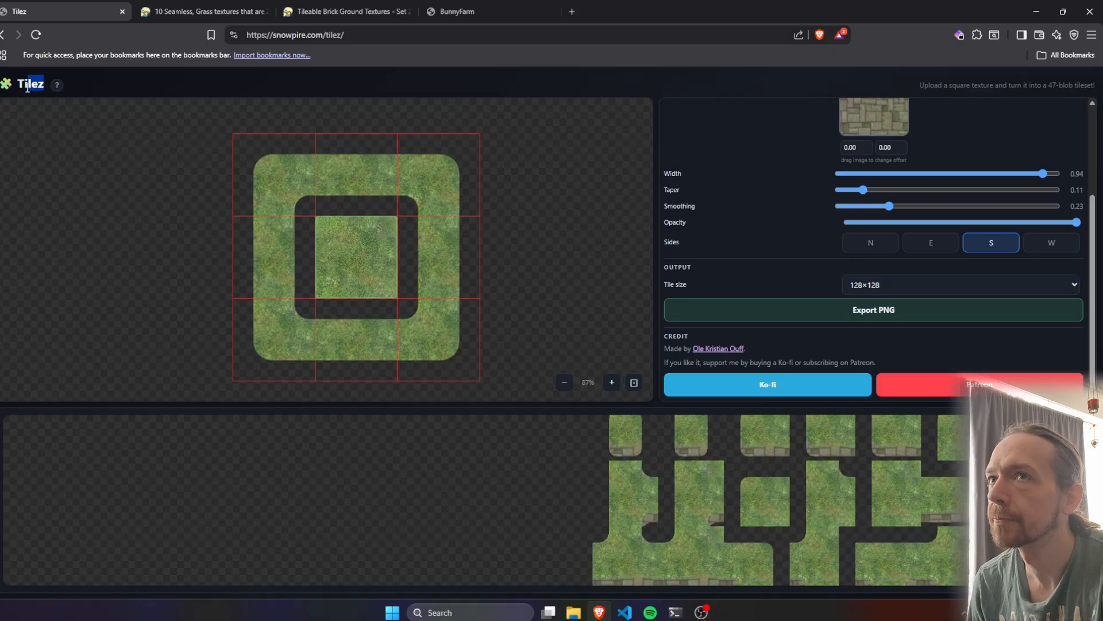
- Switch to the BunnyFarm map builder and examine the painted grass, path, soil and raised tilesets across the map
left_click(499, 7)
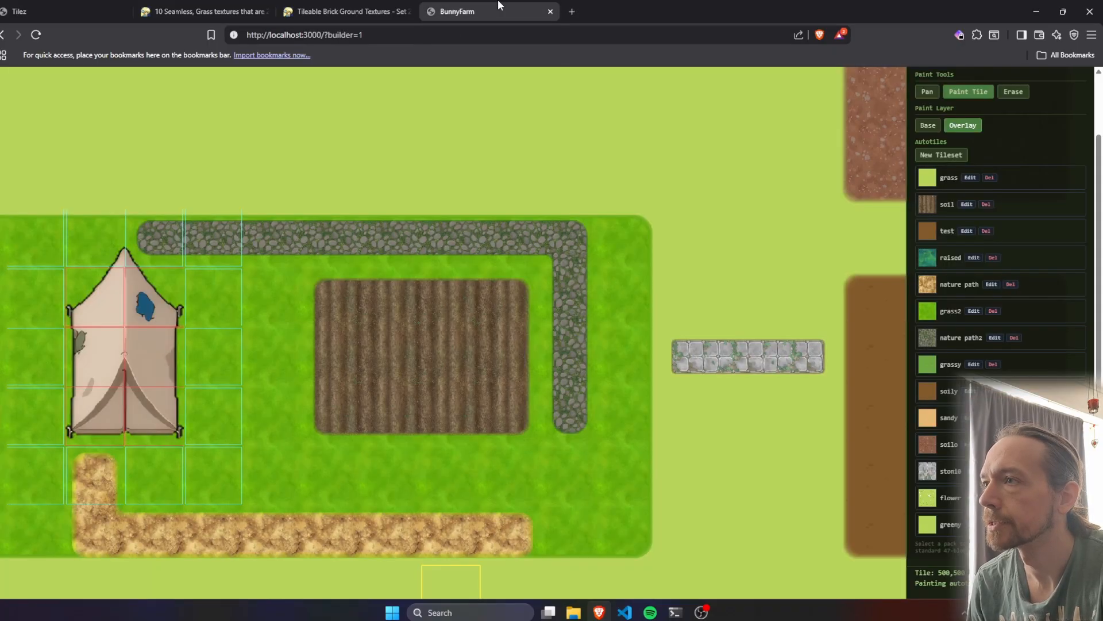
left_click_drag(375, 251, 635, 255)
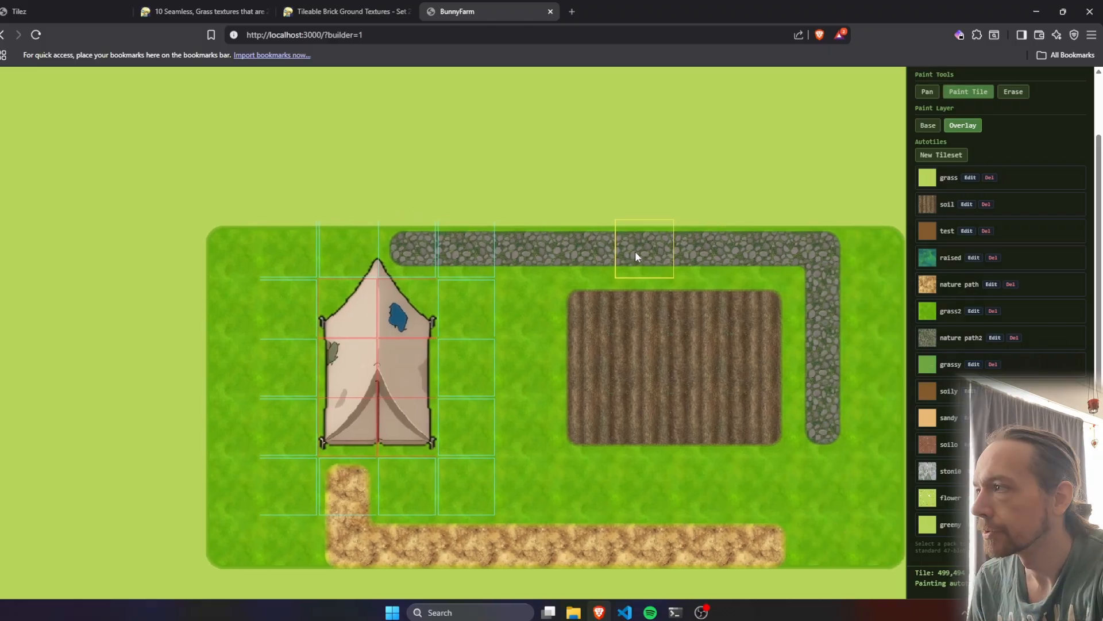
left_click_drag(636, 262, 581, 269)
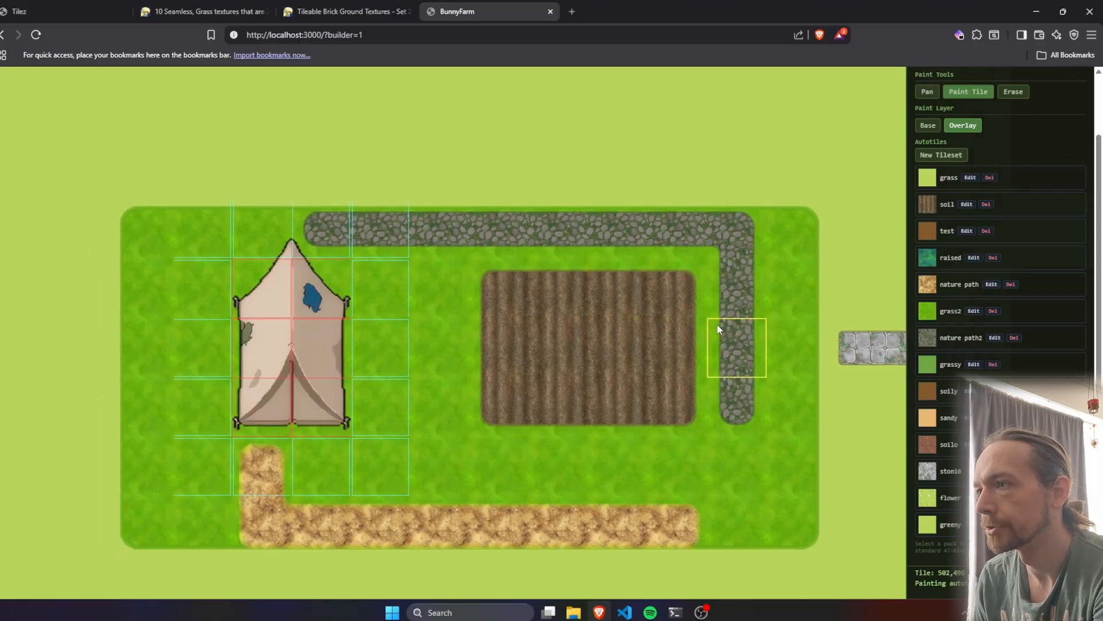
scroll(628, 353, "up", 3)
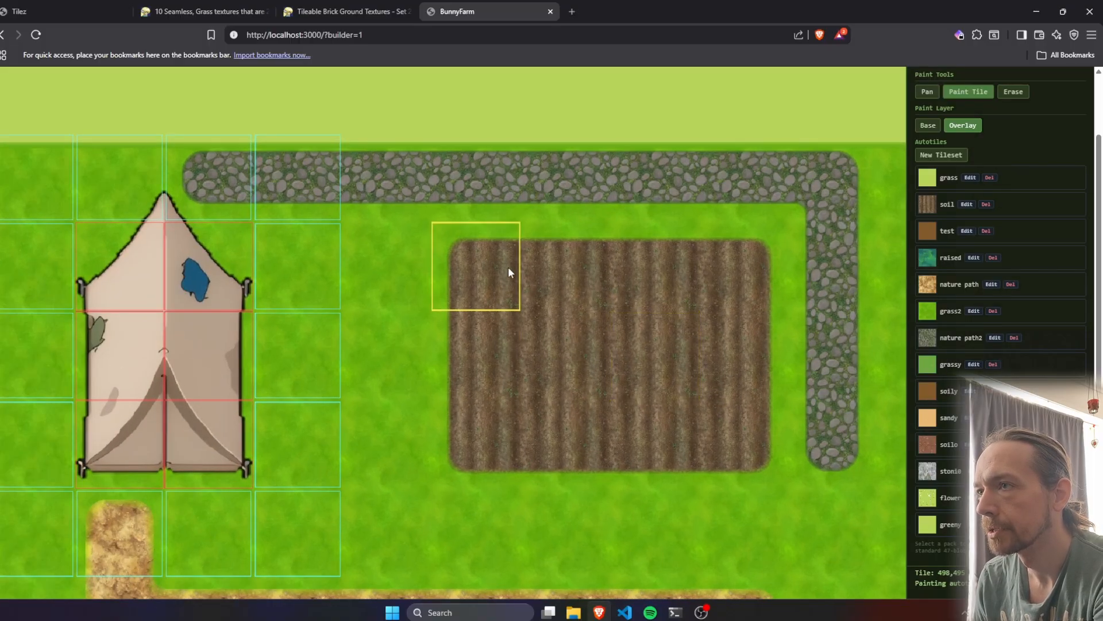
scroll(670, 363, "down", 1)
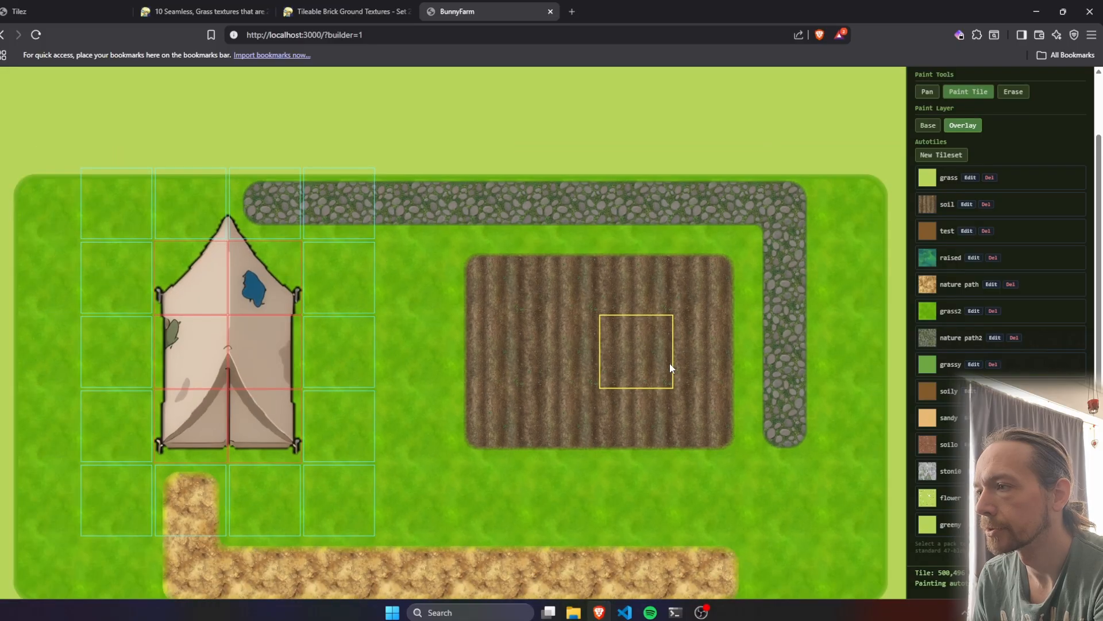
scroll(671, 367, "down", 2)
left_click_drag(728, 330, 345, 382)
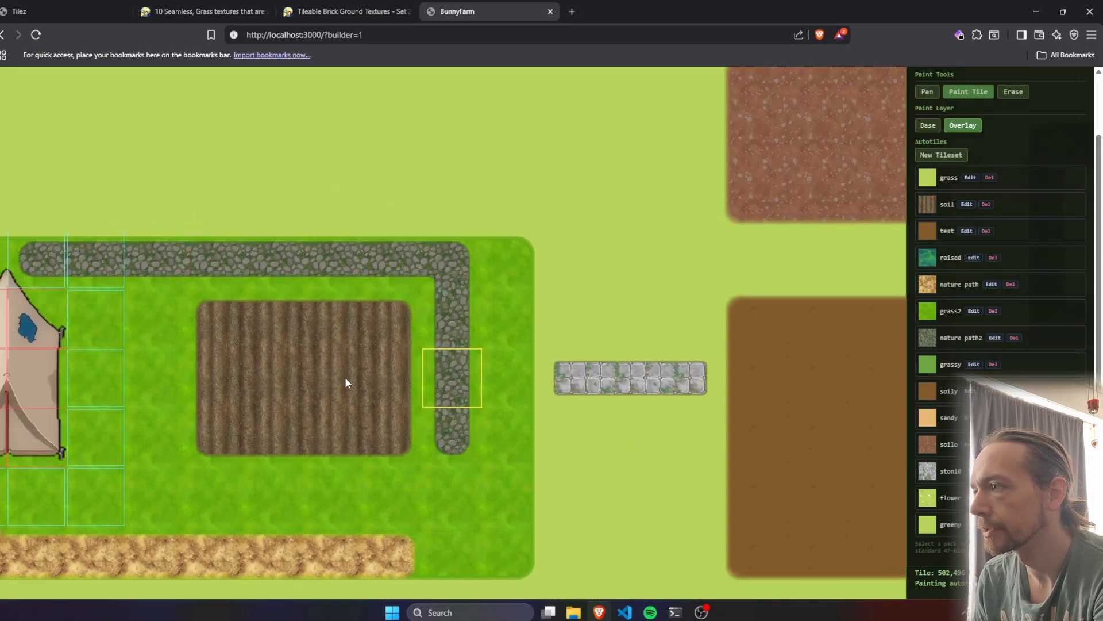
left_click_drag(650, 307, 222, 341)
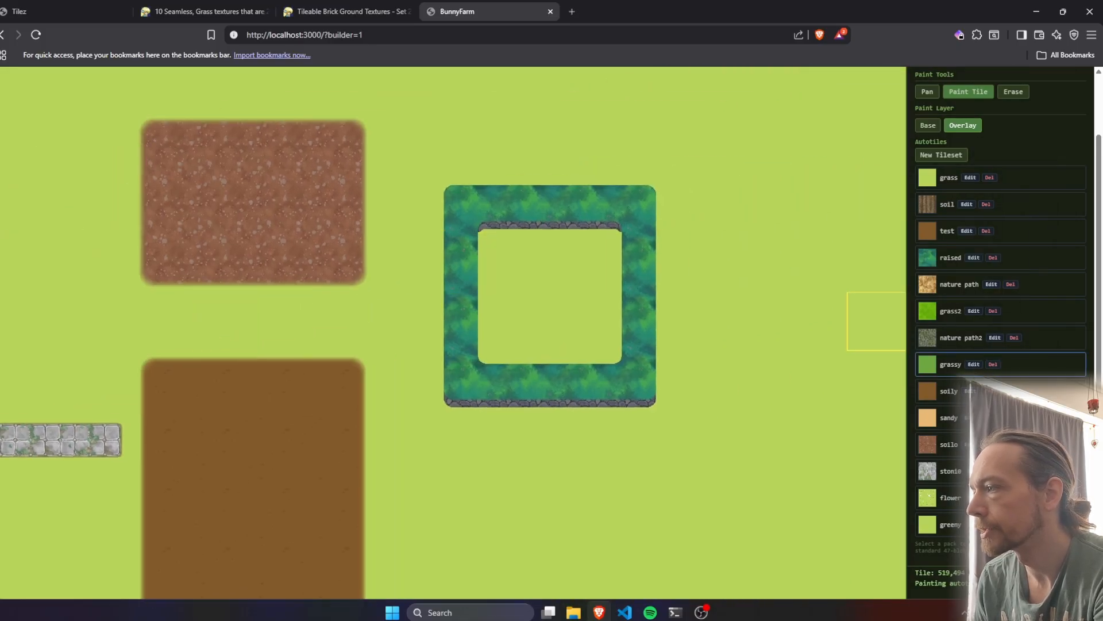
- Paint raised tiles on the overlay layer, extending the ring eastward with inner dividers and adding a strip at its lower-left corner
left_click(957, 261)
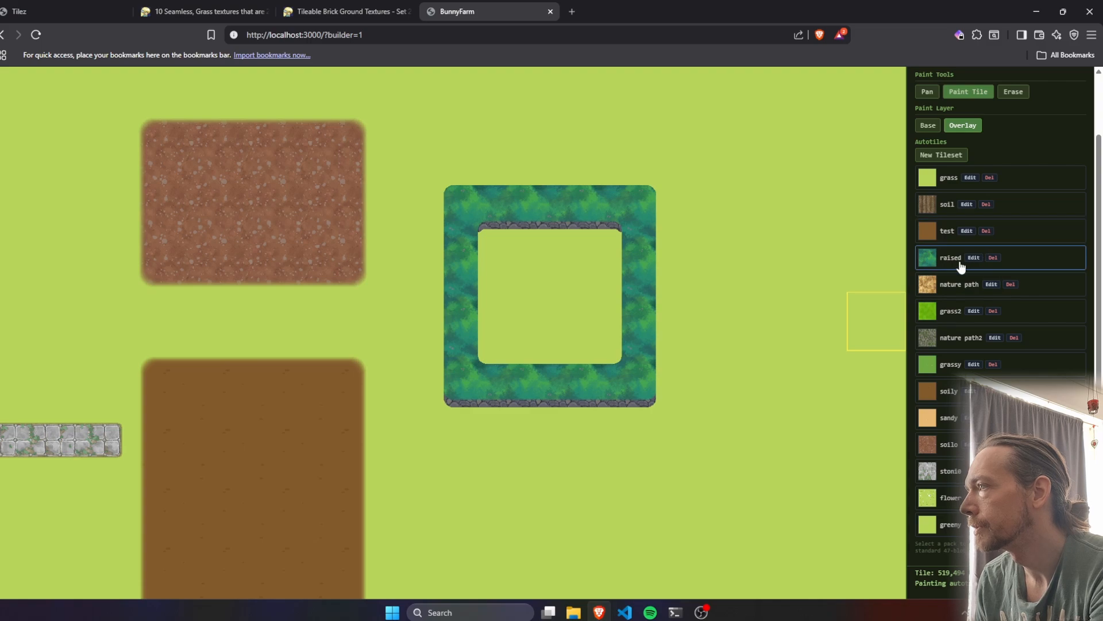
mouse_move(632, 201)
left_mouse_down()
mouse_move(875, 222)
mouse_move(857, 395)
mouse_move(660, 381)
left_mouse_up()
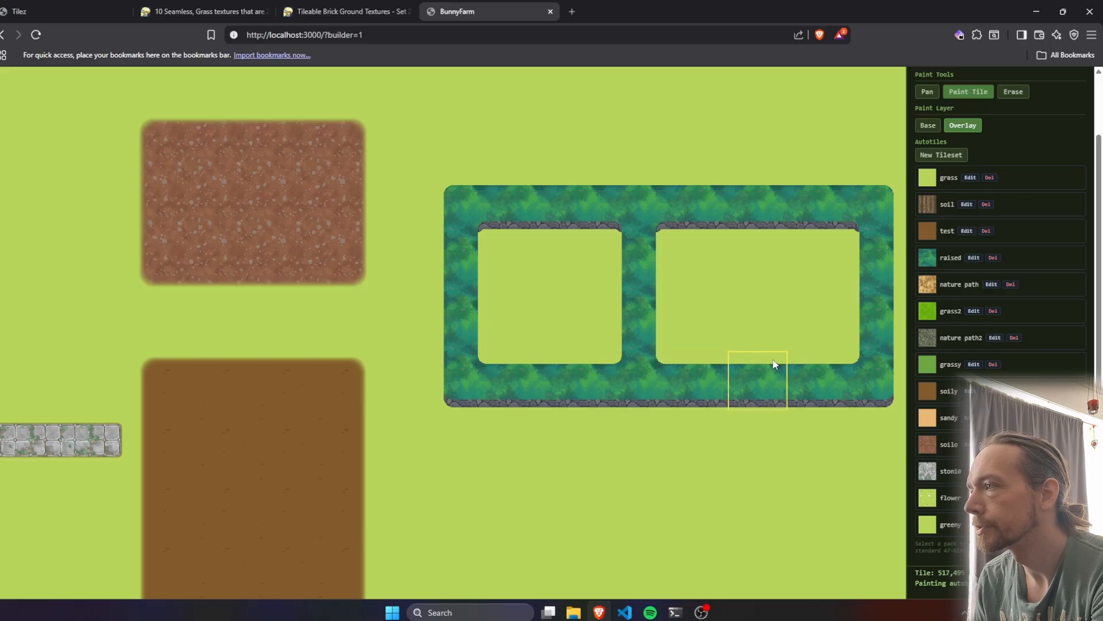
left_click_drag(773, 345, 772, 266)
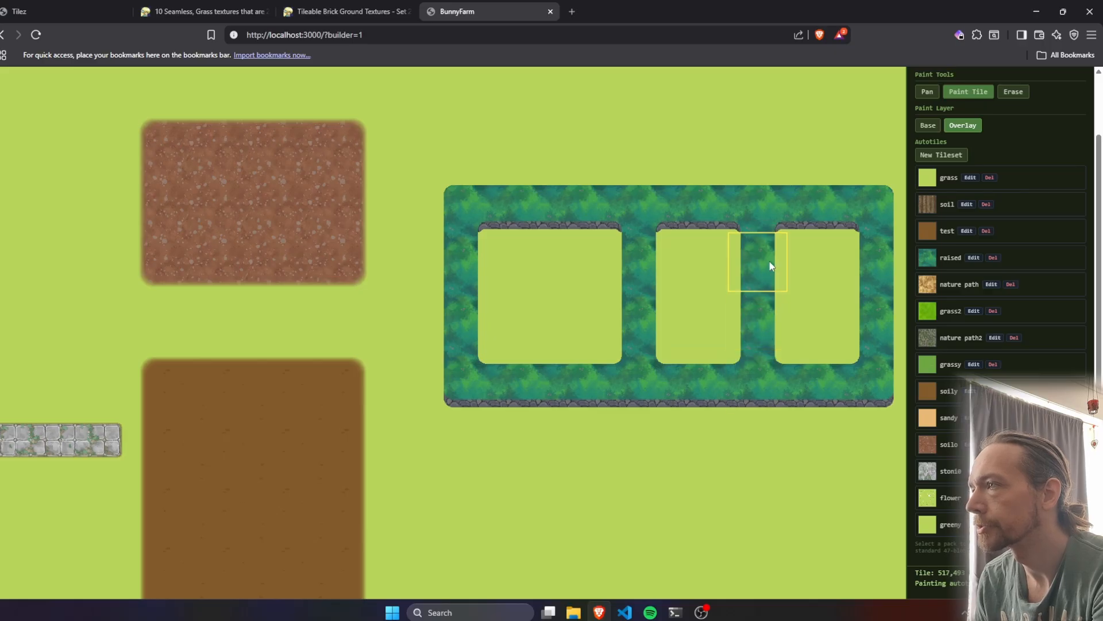
left_click(697, 253)
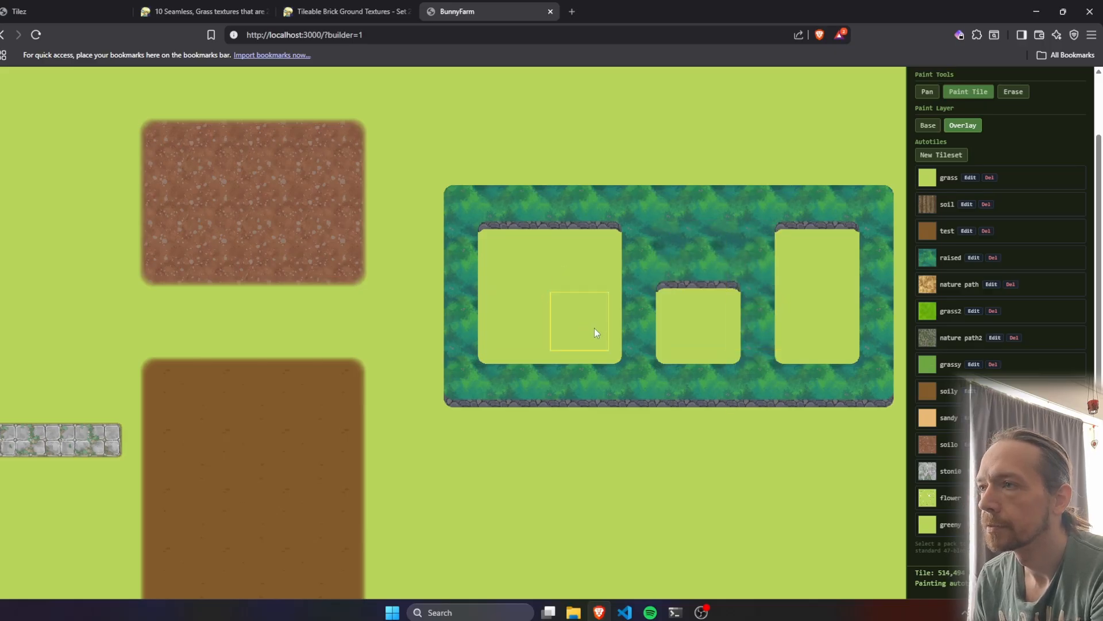
left_click_drag(409, 442, 600, 441)
- Examine the soil patches on the map and the autotile list in the admin editor
mouse_move(534, 371)
left_mouse_down()
mouse_move(655, 337)
mouse_move(812, 387)
left_mouse_up()
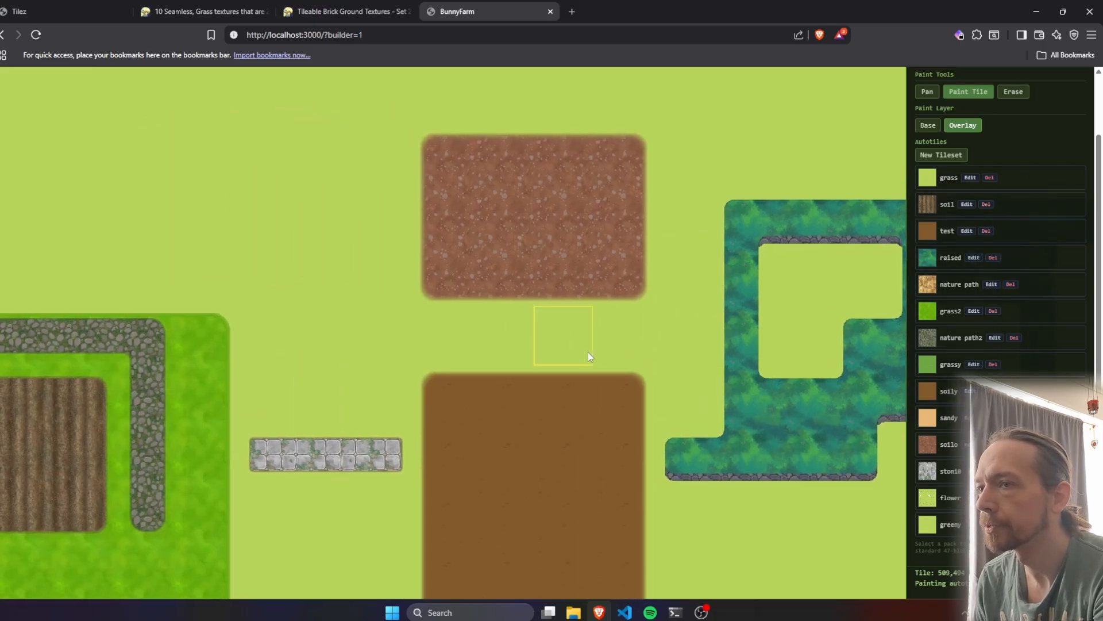
left_click_drag(644, 365, 702, 362)
scroll(702, 362, "up", 1)
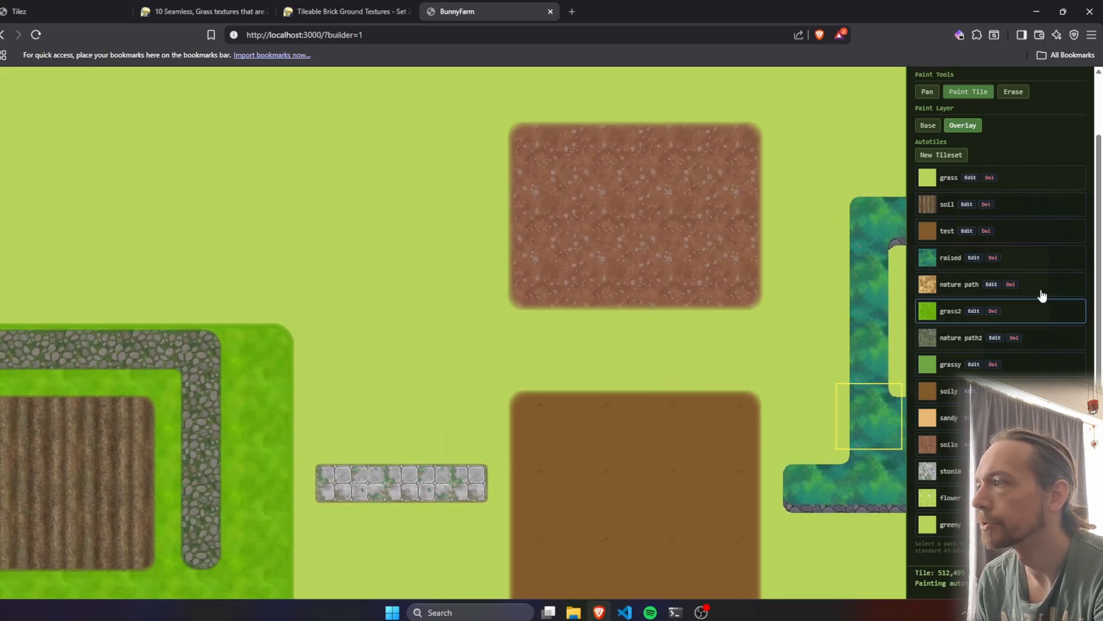
scroll(926, 205, "up", 2)
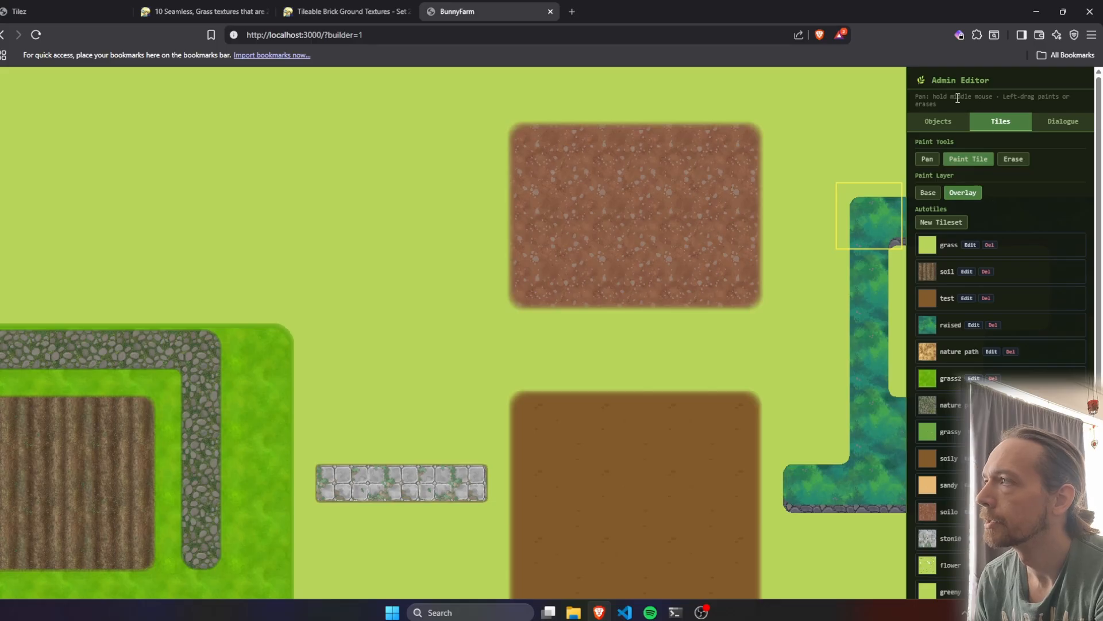
scroll(973, 216, "down", 1)
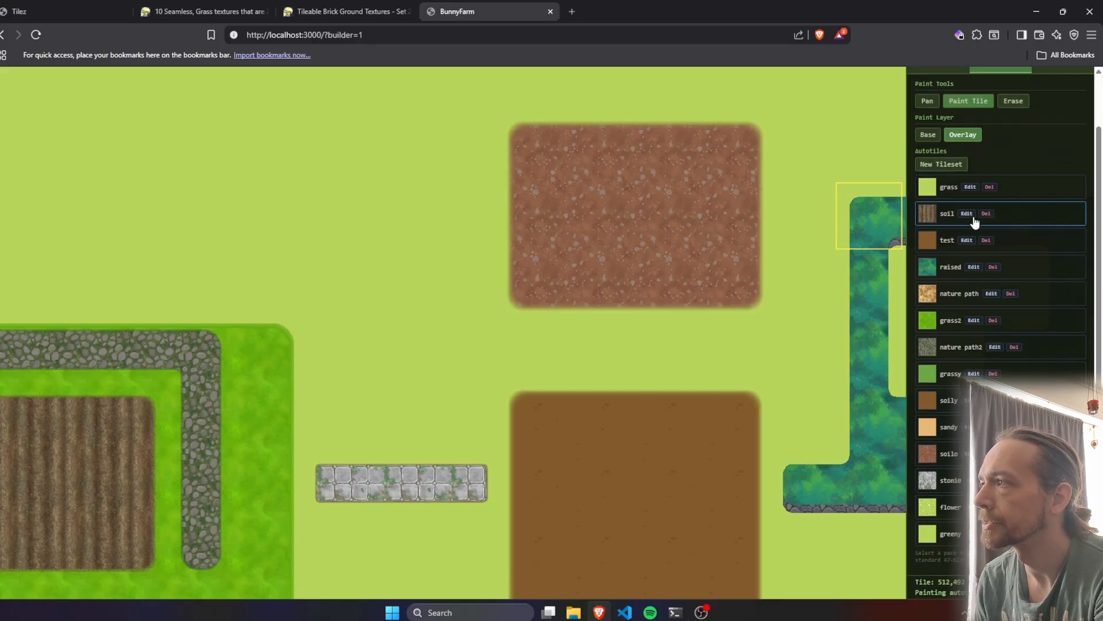
scroll(976, 222, "up", 1)
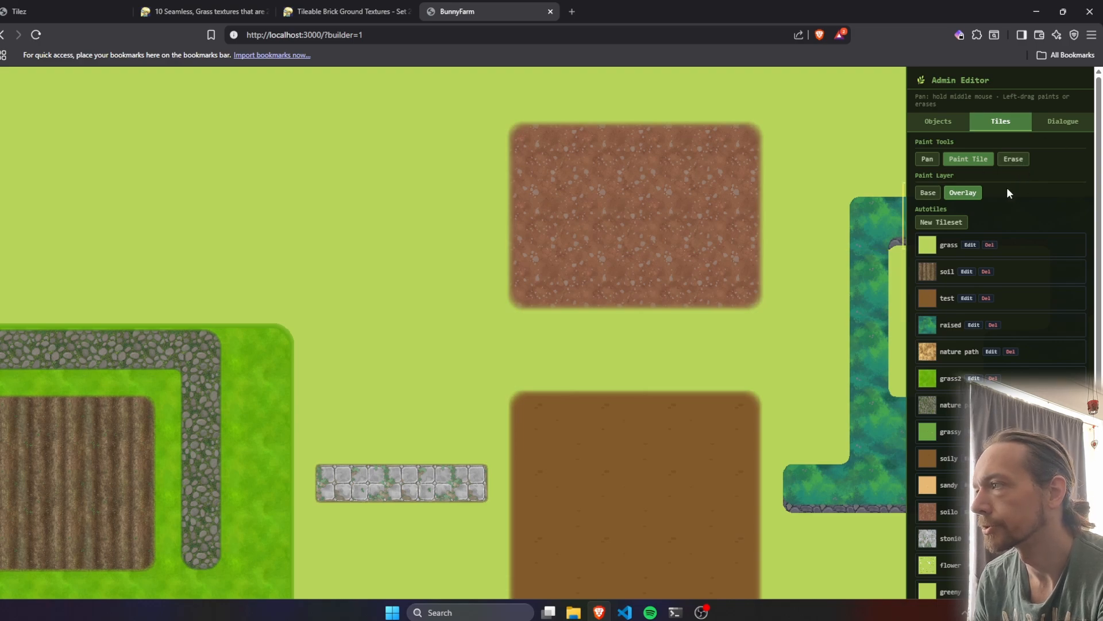
- Look through the admin editor's Objects, Tiles and Dialogue sections, returning to the autotile list
scroll(1007, 188, "down", 2)
scroll(1007, 189, "up", 2)
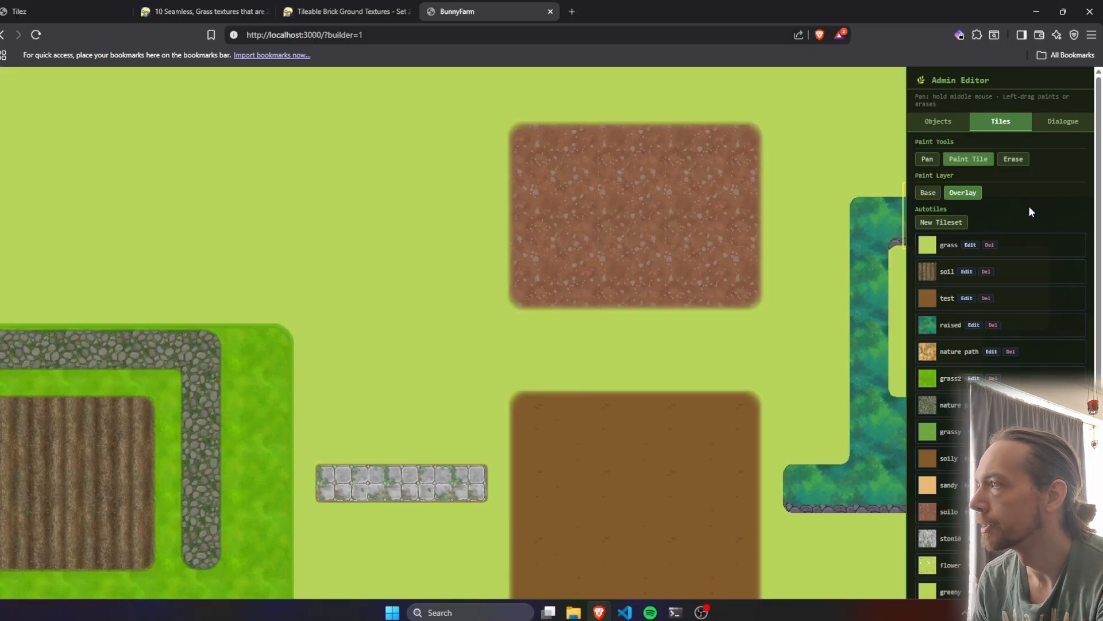
left_click(942, 124)
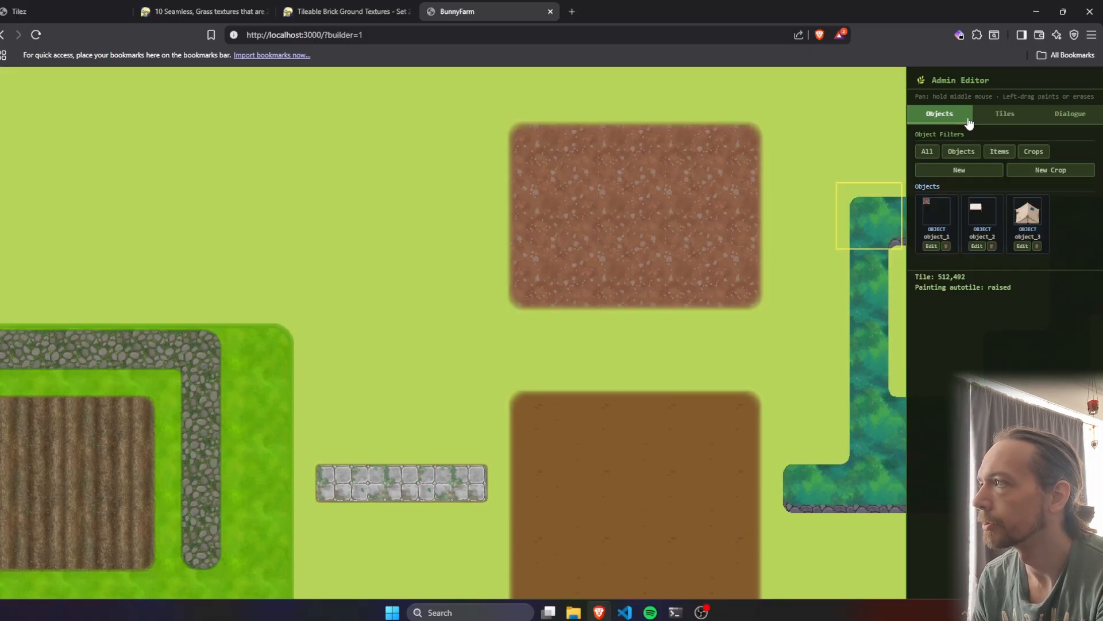
left_click(994, 120)
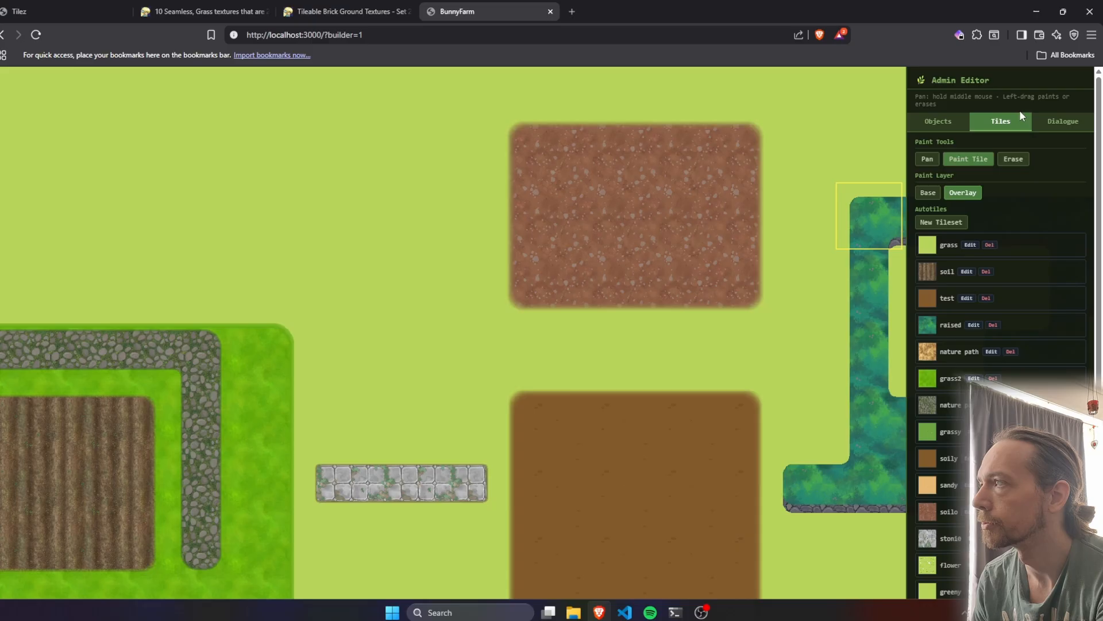
left_click(1058, 122)
left_click(762, 96)
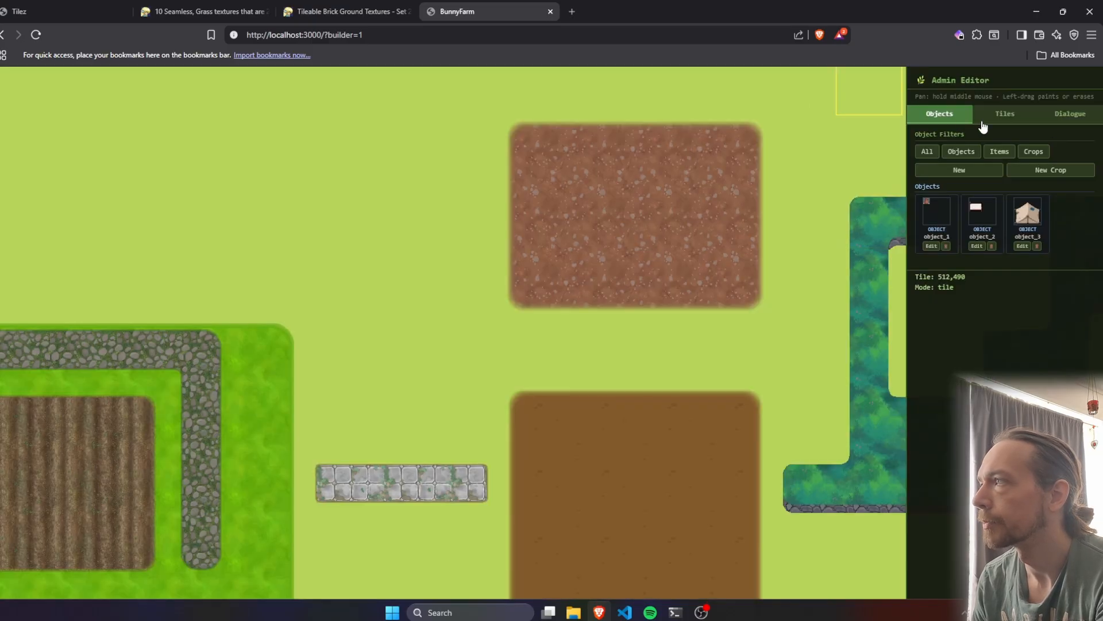
left_click(1011, 124)
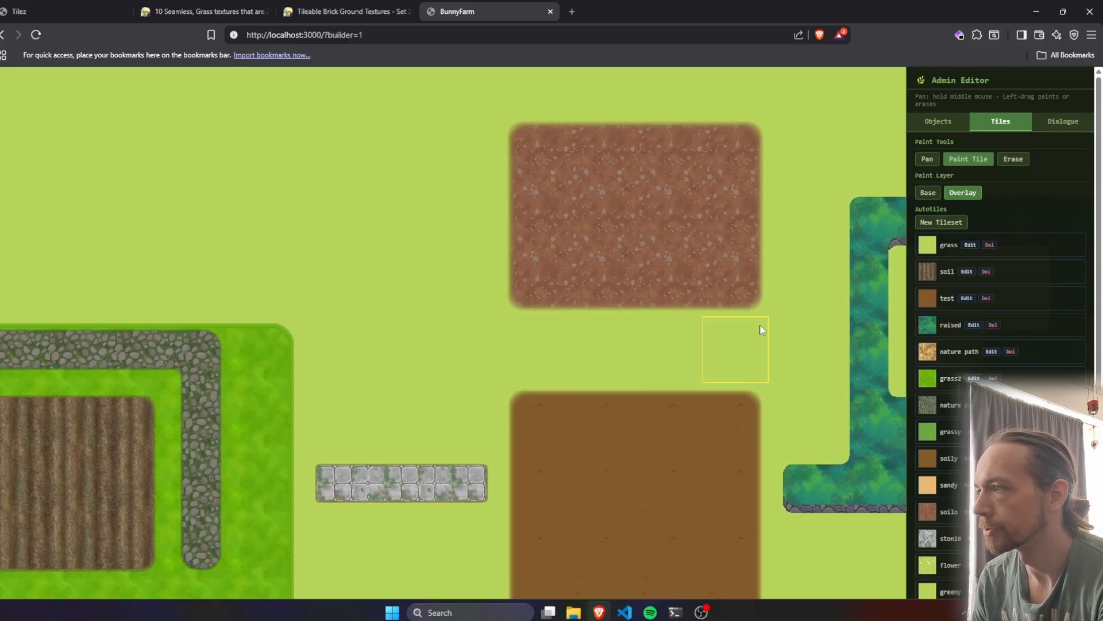
- Examine the grass area with the tent, soil patch and paths on the map, along with the remaining autotile entries
scroll(760, 329, "down", 1)
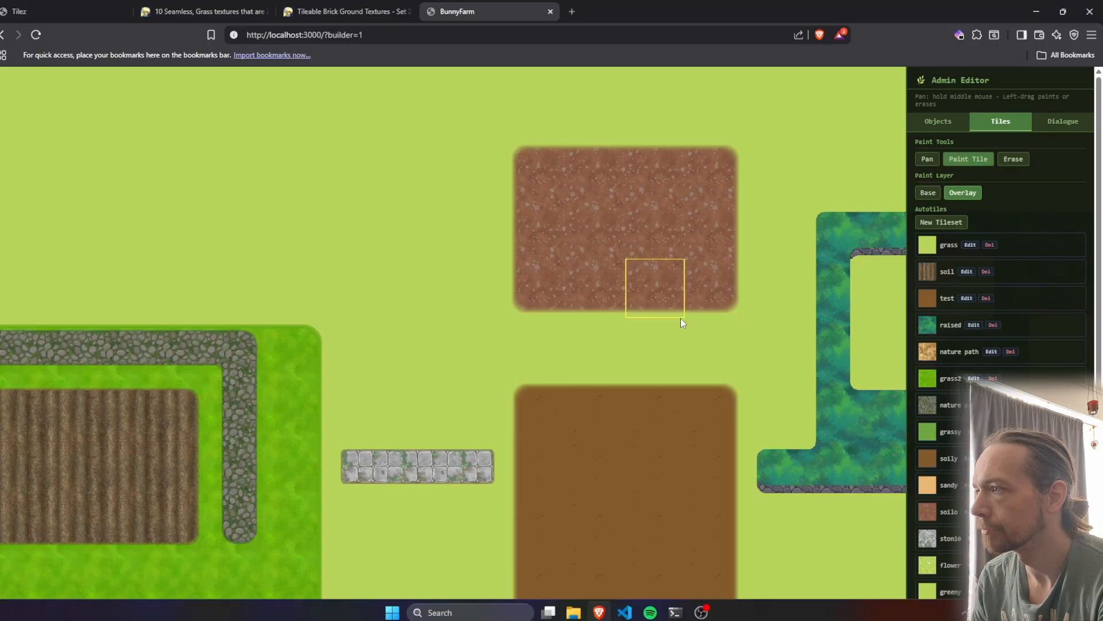
left_click_drag(523, 330, 812, 308)
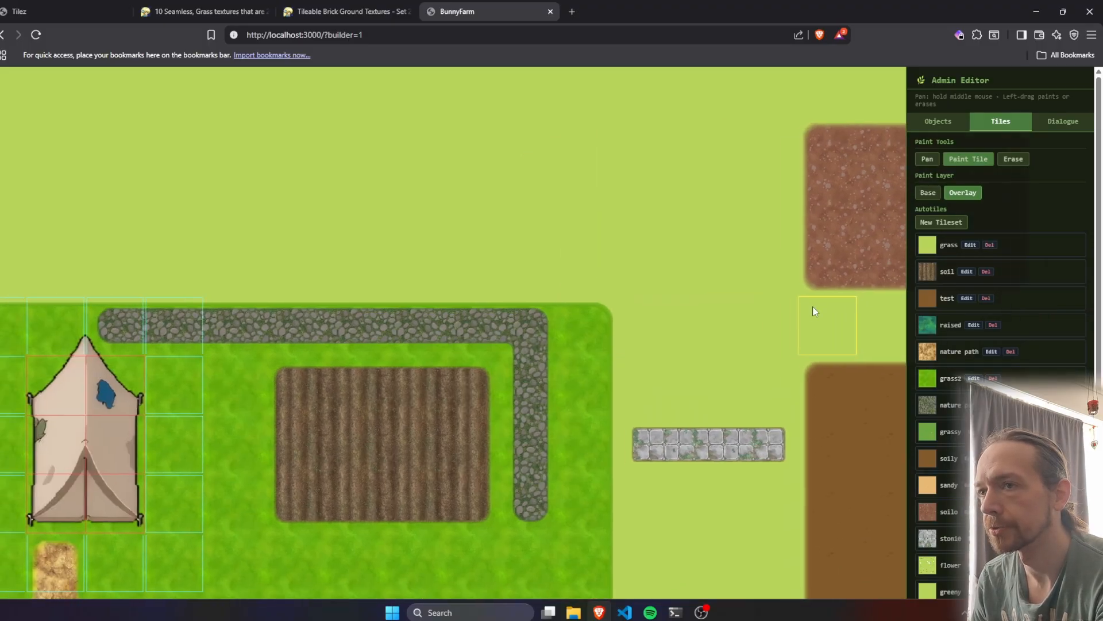
left_click_drag(532, 384, 680, 286)
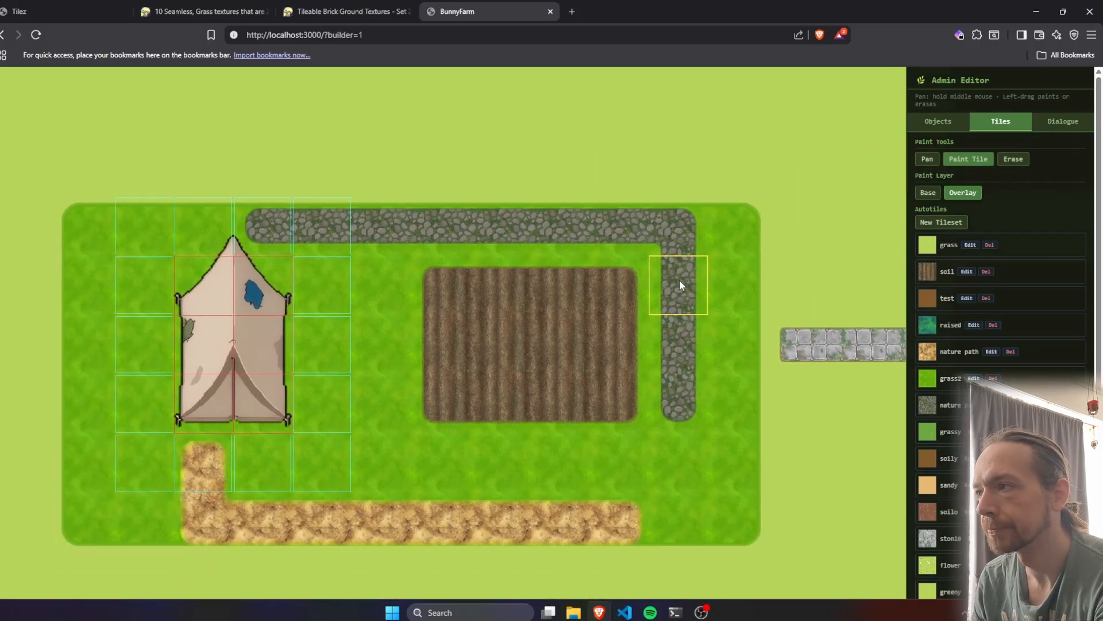
scroll(943, 362, "down", 1)
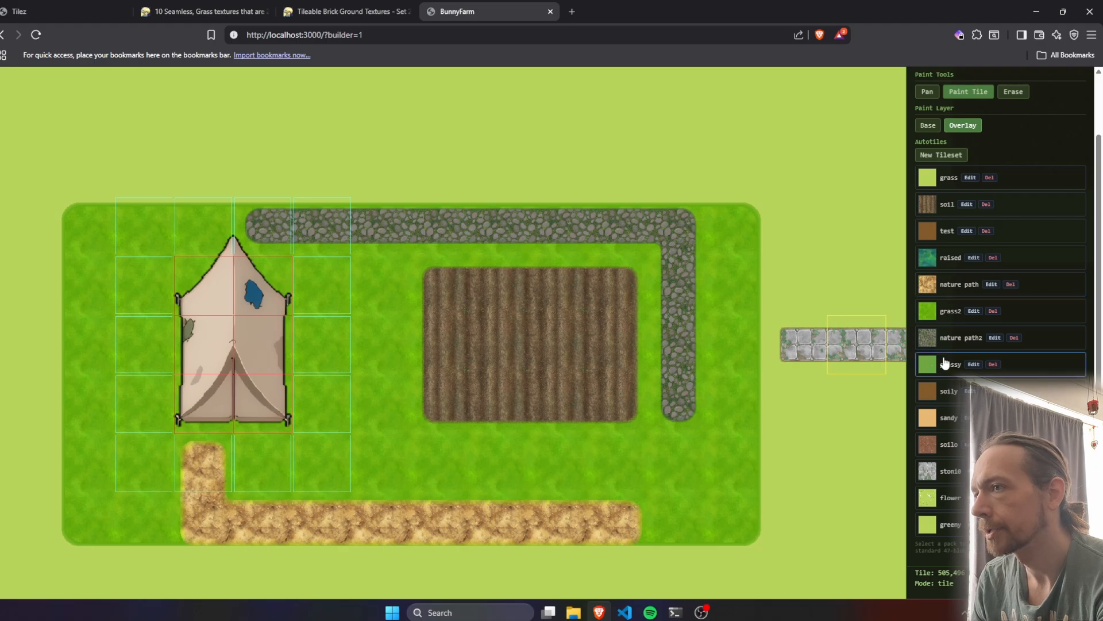
- Review the OpenGameArt pages for the 10 seamless grass textures and Tileable Brick Ground Textures - Set 2
left_click(368, 7)
key("ctrl+shift+Tab")
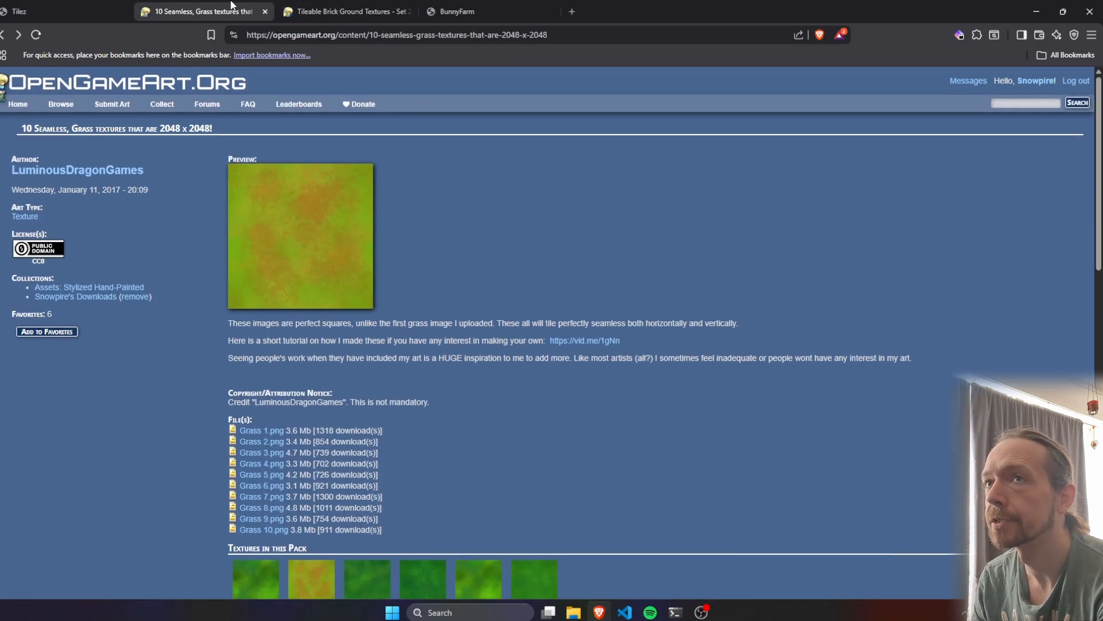
left_click(346, 7)
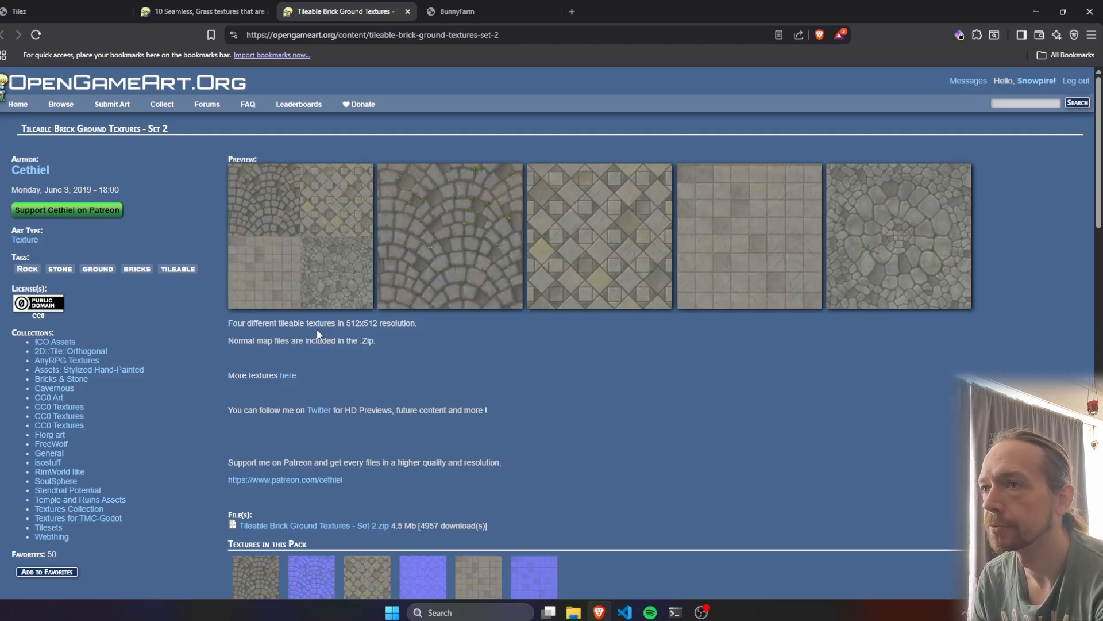
- Switch back to Tilez and examine the generated 47-blob tileset along with its border and output settings
left_click(87, 9)
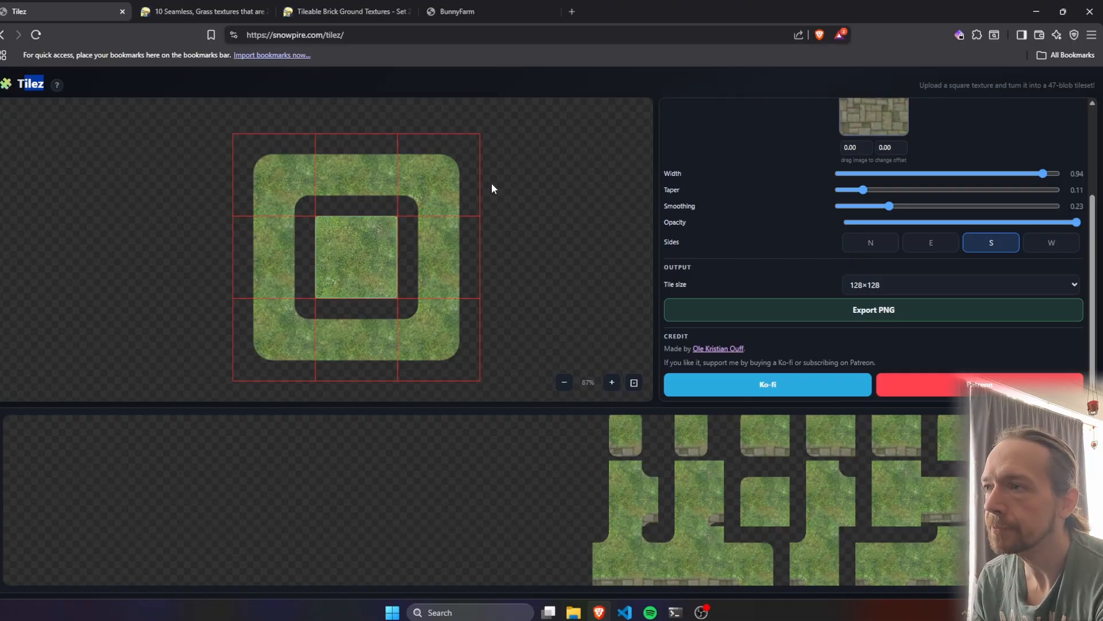
scroll(491, 188, "down", 2)
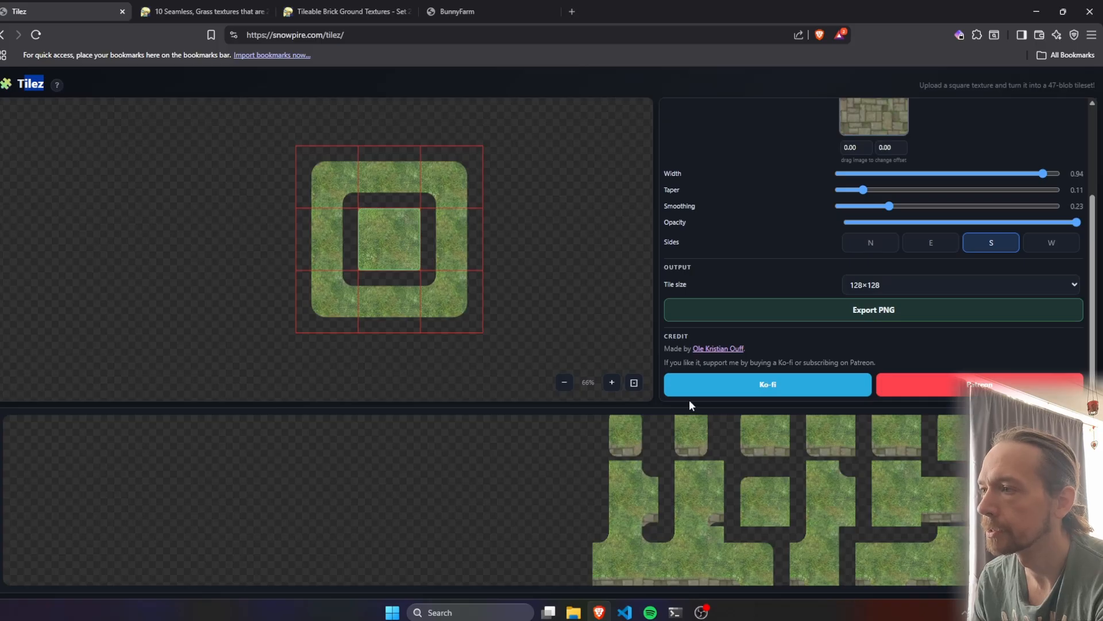
left_click_drag(715, 464, 490, 504)
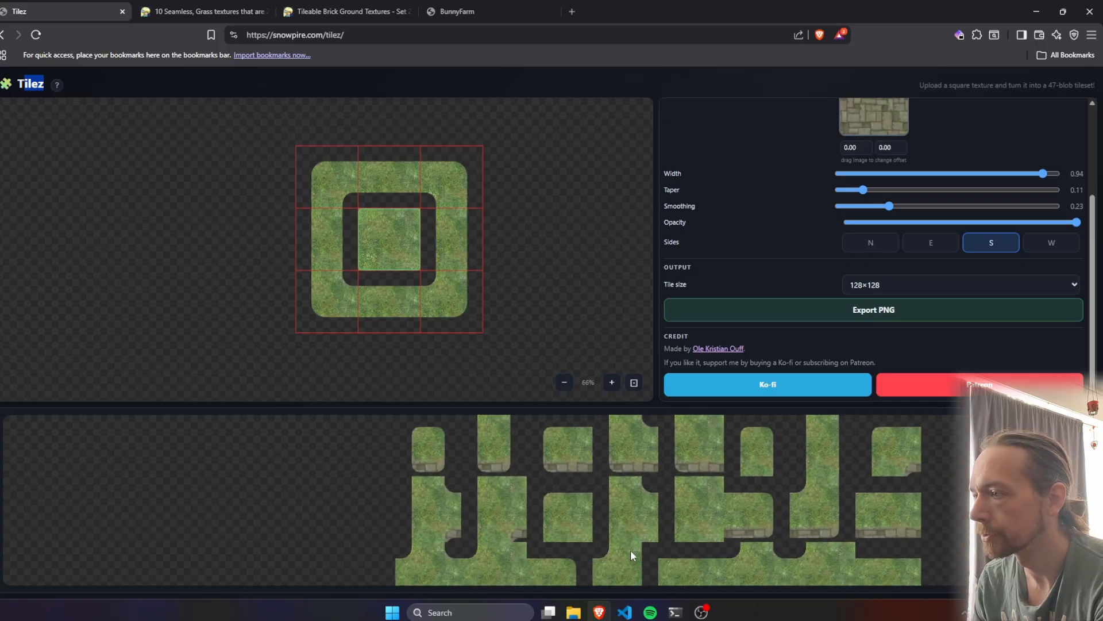
scroll(671, 465, "up", 3)
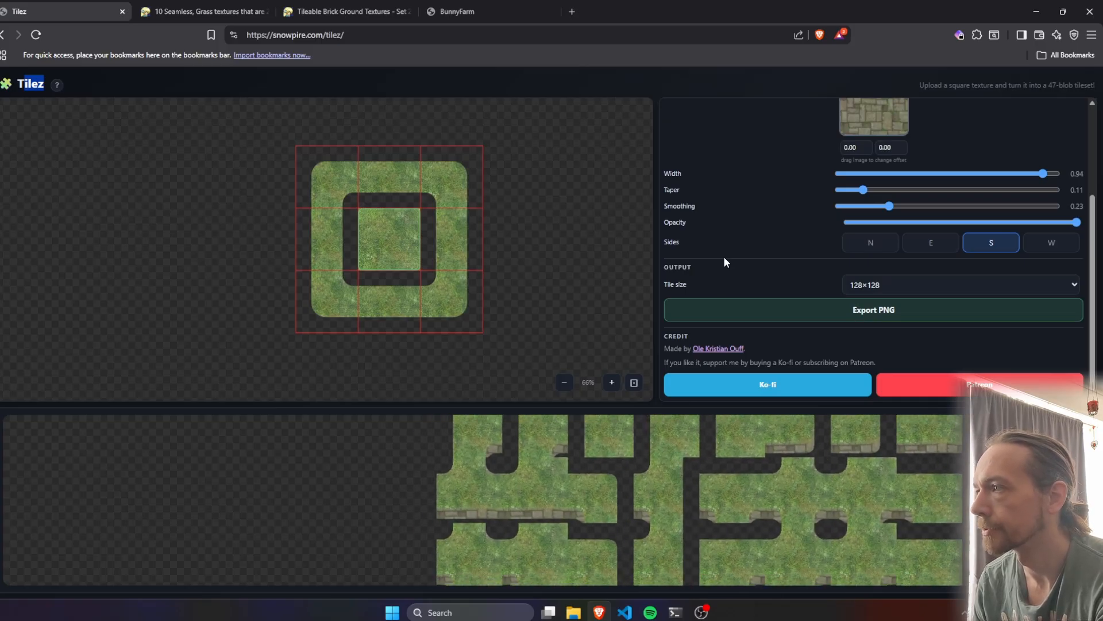
scroll(723, 257, "up", 3)
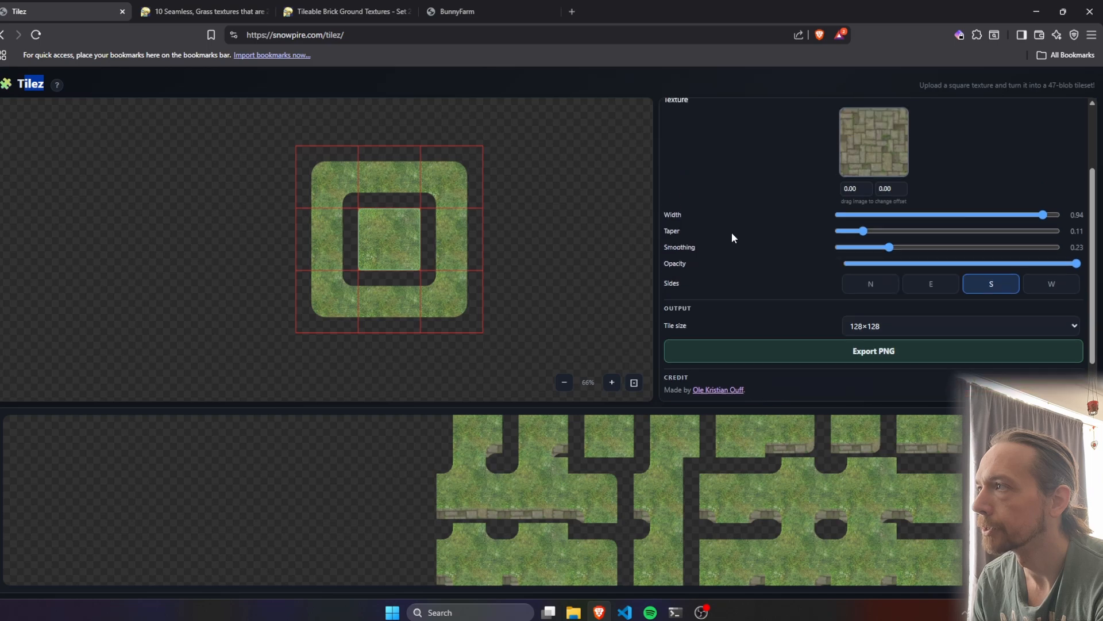
scroll(732, 234, "down", 3)
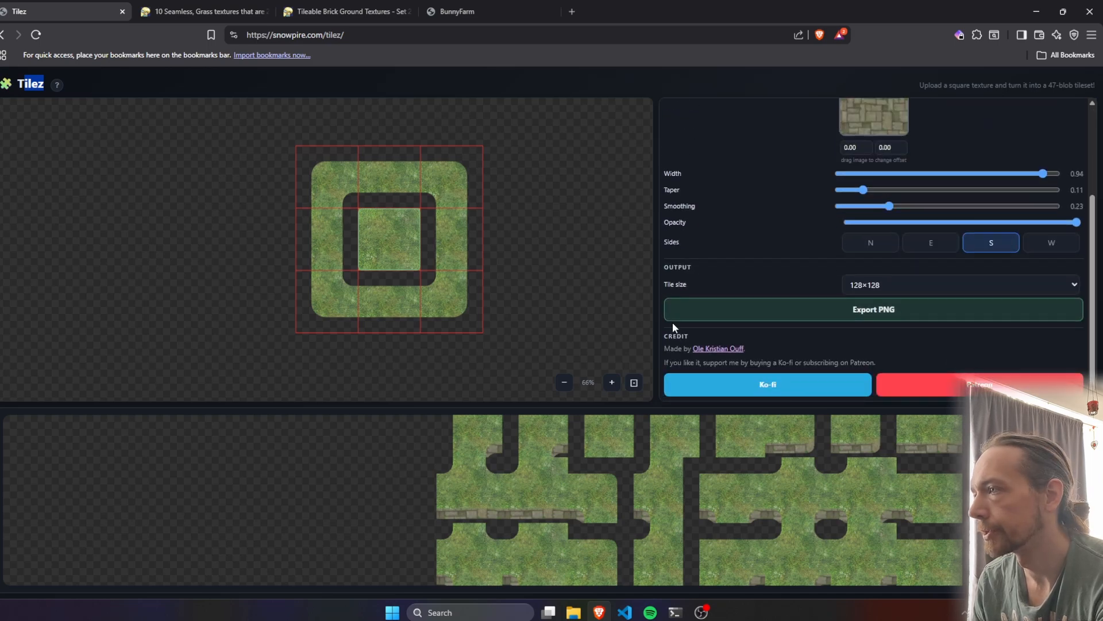
- Open the Tilez creator's website from the credits and browse down to its Tilez entry
left_click(717, 349)
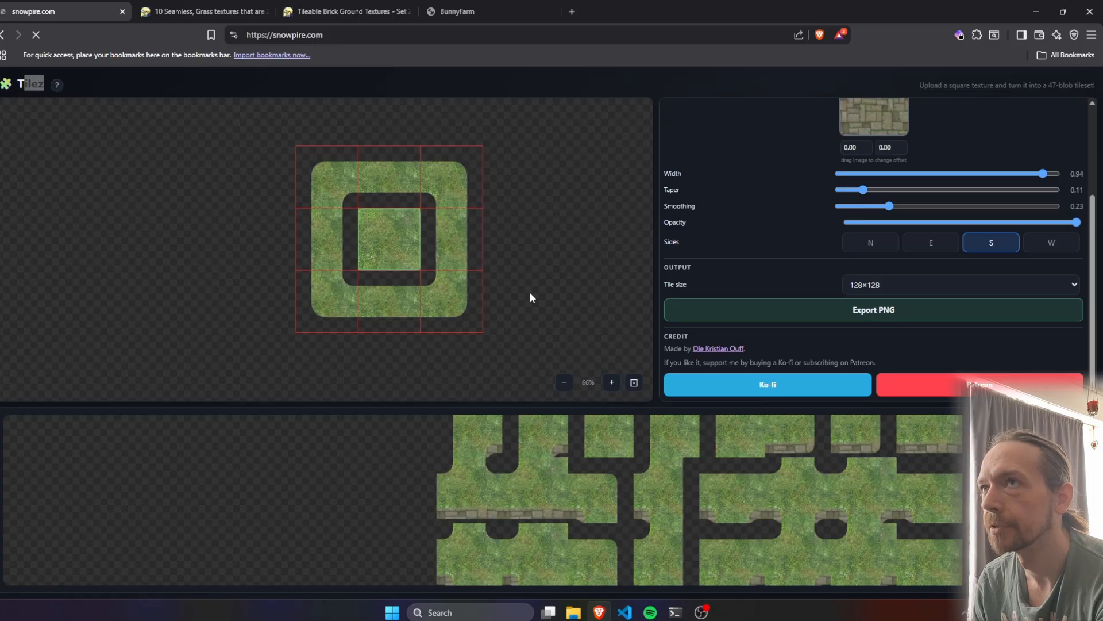
scroll(529, 293, "down", 5)
scroll(476, 309, "down", 10)
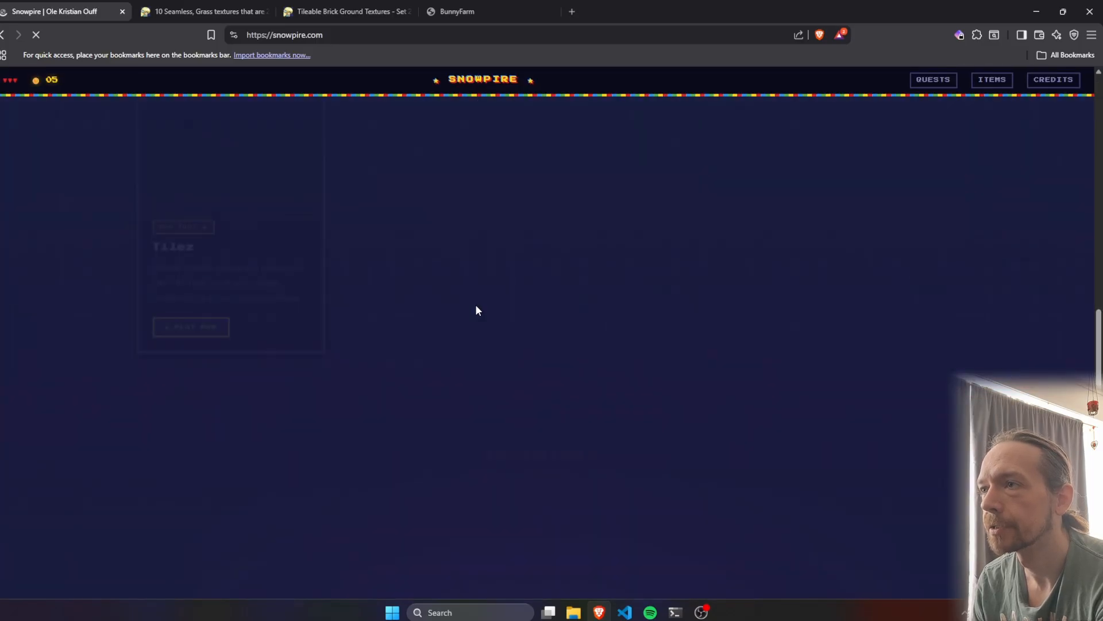